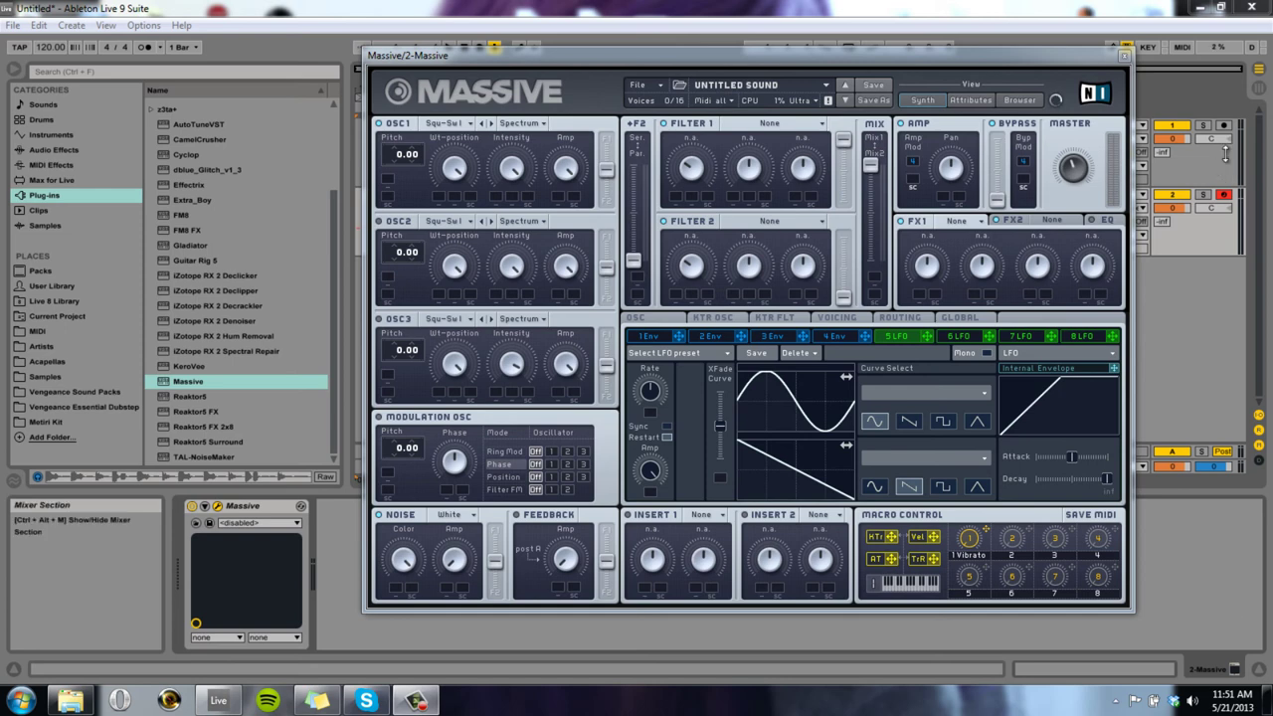
{"action": "left_click", "coordinate": [646, 87]}
{"action": "left_click", "coordinate": [652, 81]}
{"action": "left_click", "coordinate": [656, 87]}
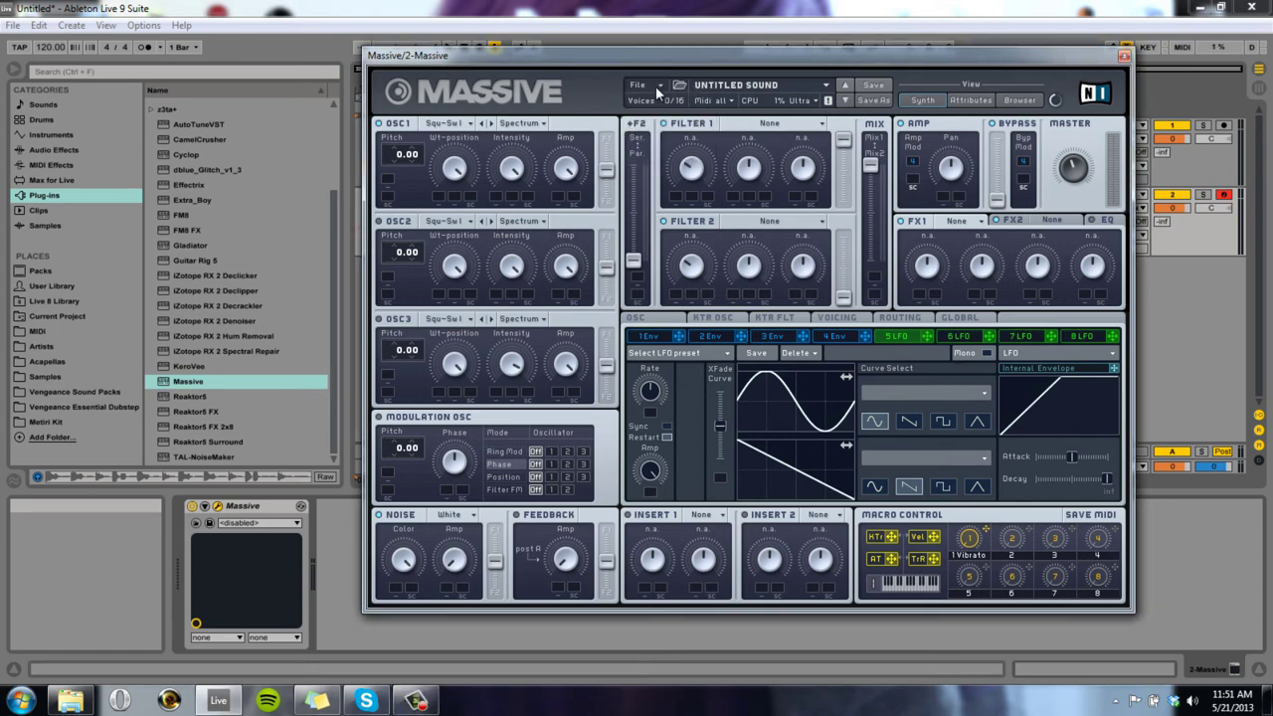
Move the synth window clear of the track controls and route oscillator 1 fully to Filter 1.
{"action": "left_click_drag", "start_coordinate": [655, 62], "coordinate": [537, 58]}
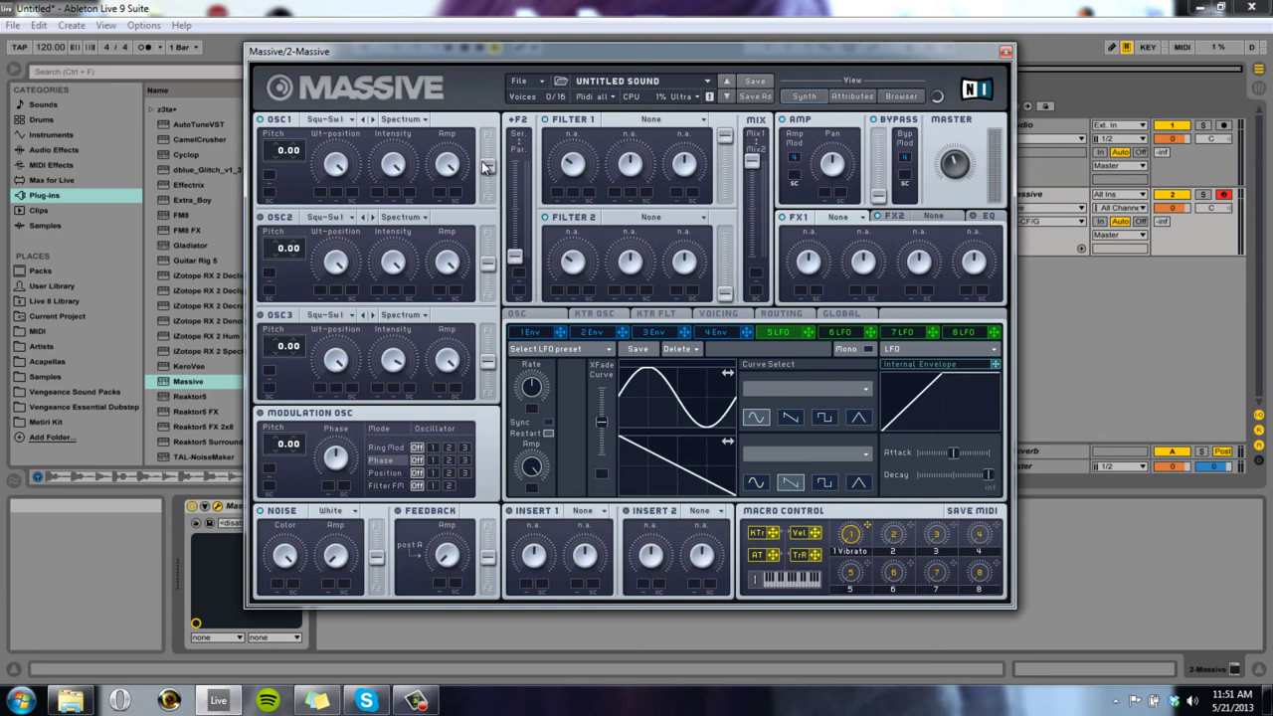
{"action": "left_click_drag", "start_coordinate": [488, 166], "coordinate": [508, 43]}
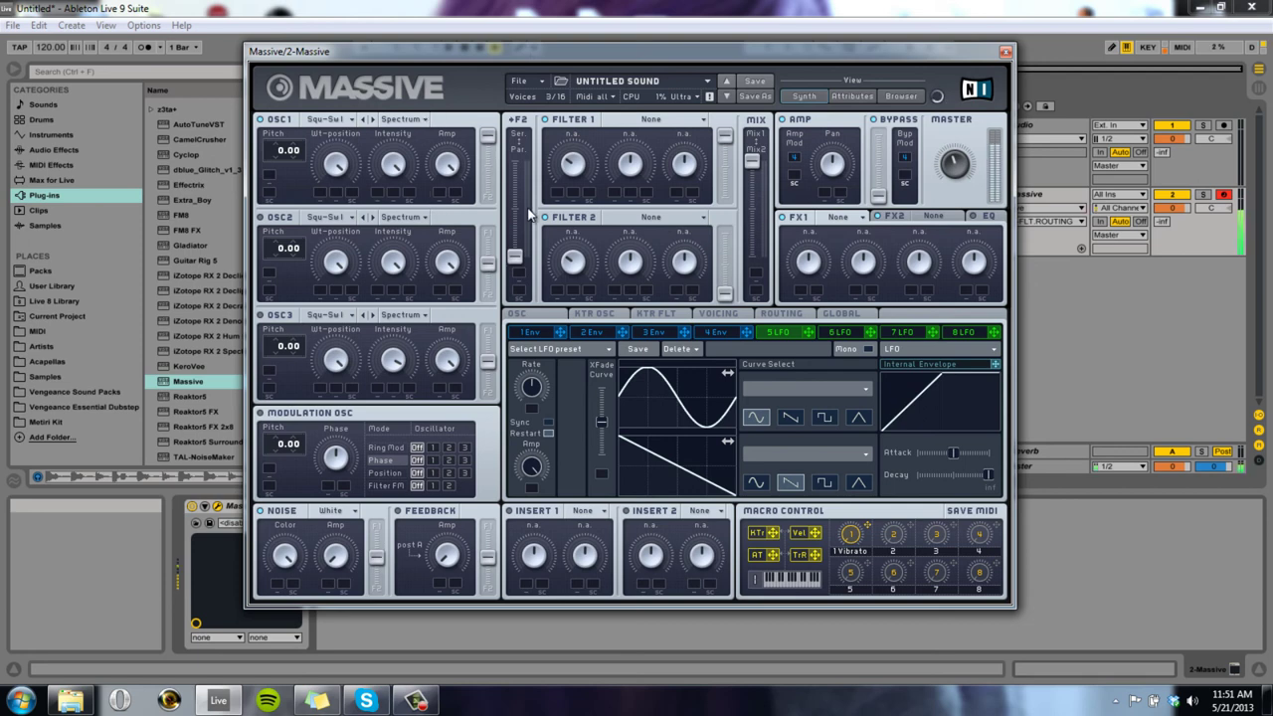
Lengthen the attack and release of envelope 4 so the sound fades in and out slowly.
{"action": "left_click", "coordinate": [718, 332]}
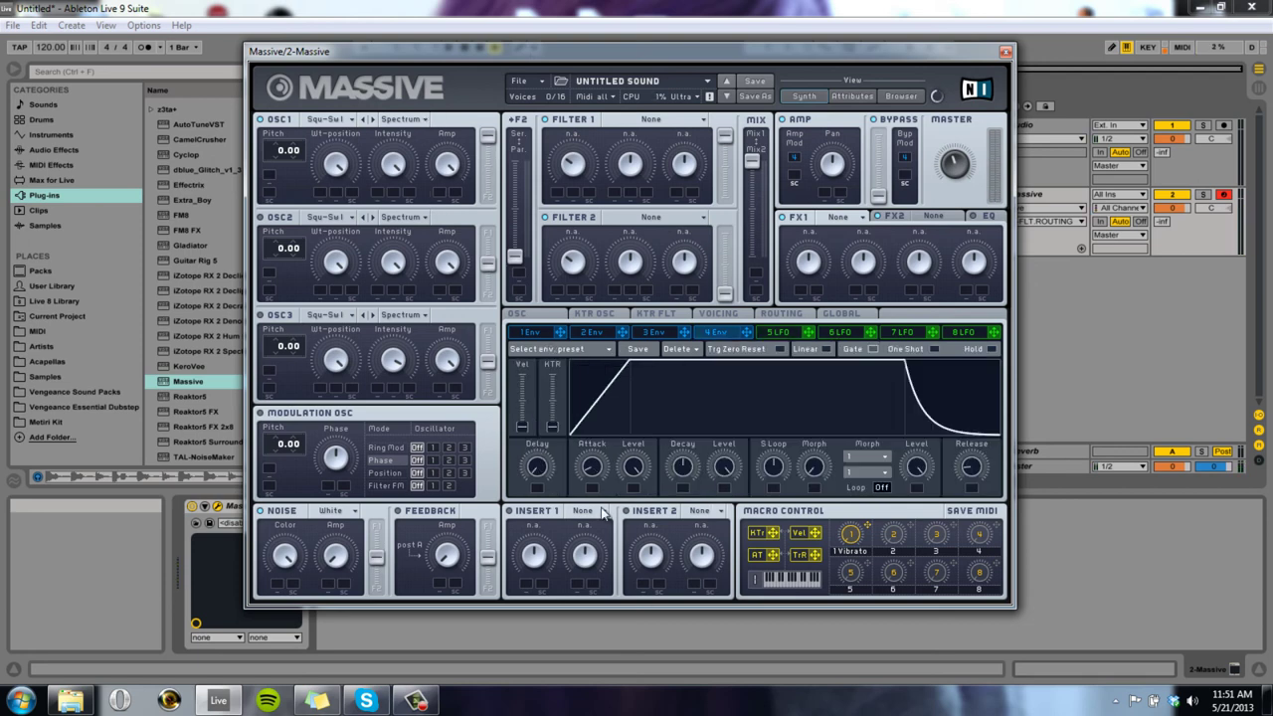
{"action": "mouse_move", "coordinate": [598, 431]}
{"action": "left_mouse_down"}
{"action": "mouse_move", "coordinate": [593, 412]}
{"action": "mouse_move", "coordinate": [583, 435]}
{"action": "left_mouse_up"}
{"action": "left_click_drag", "start_coordinate": [973, 471], "coordinate": [982, 408]}
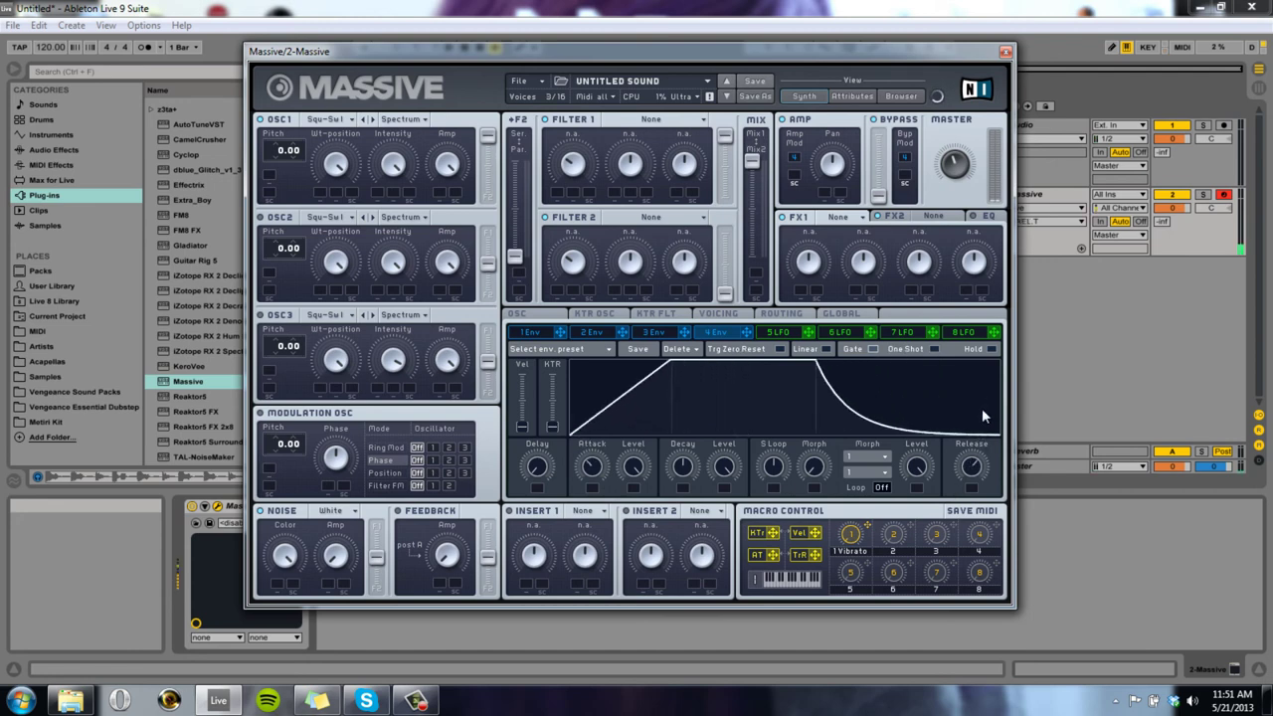
{"action": "left_click_drag", "start_coordinate": [582, 466], "coordinate": [592, 458]}
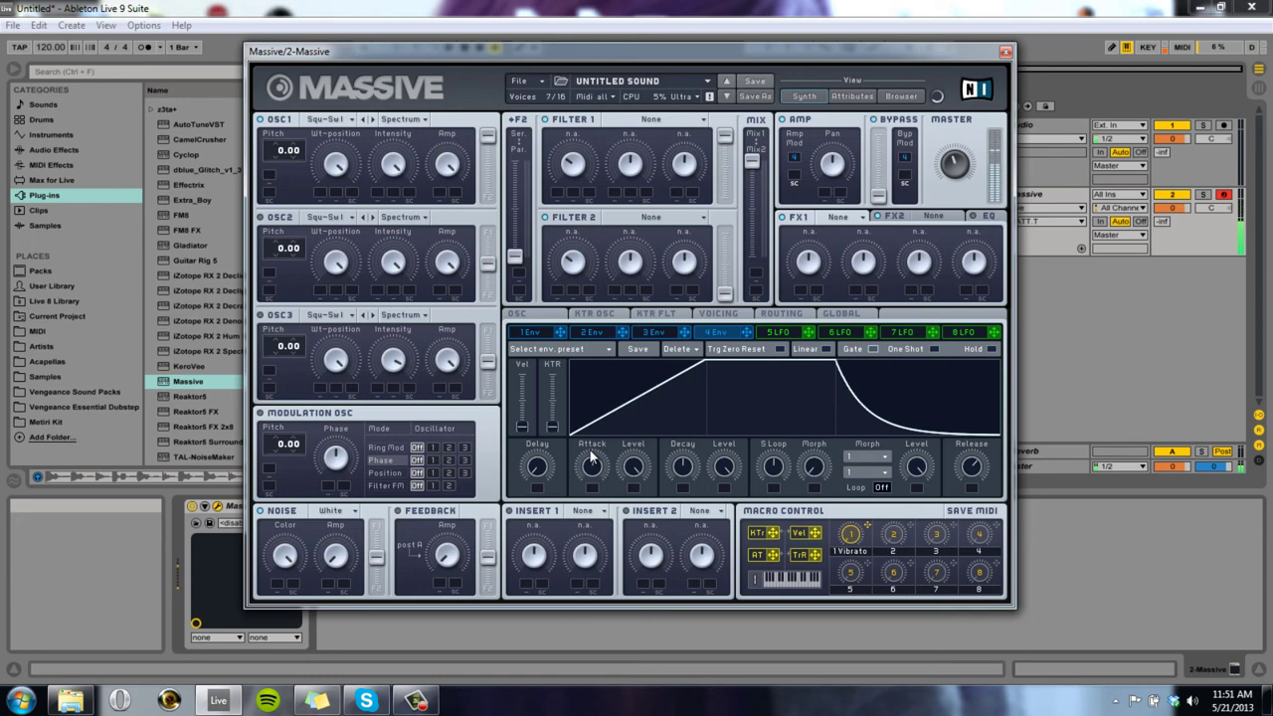
{"action": "left_click_drag", "start_coordinate": [991, 473], "coordinate": [988, 435]}
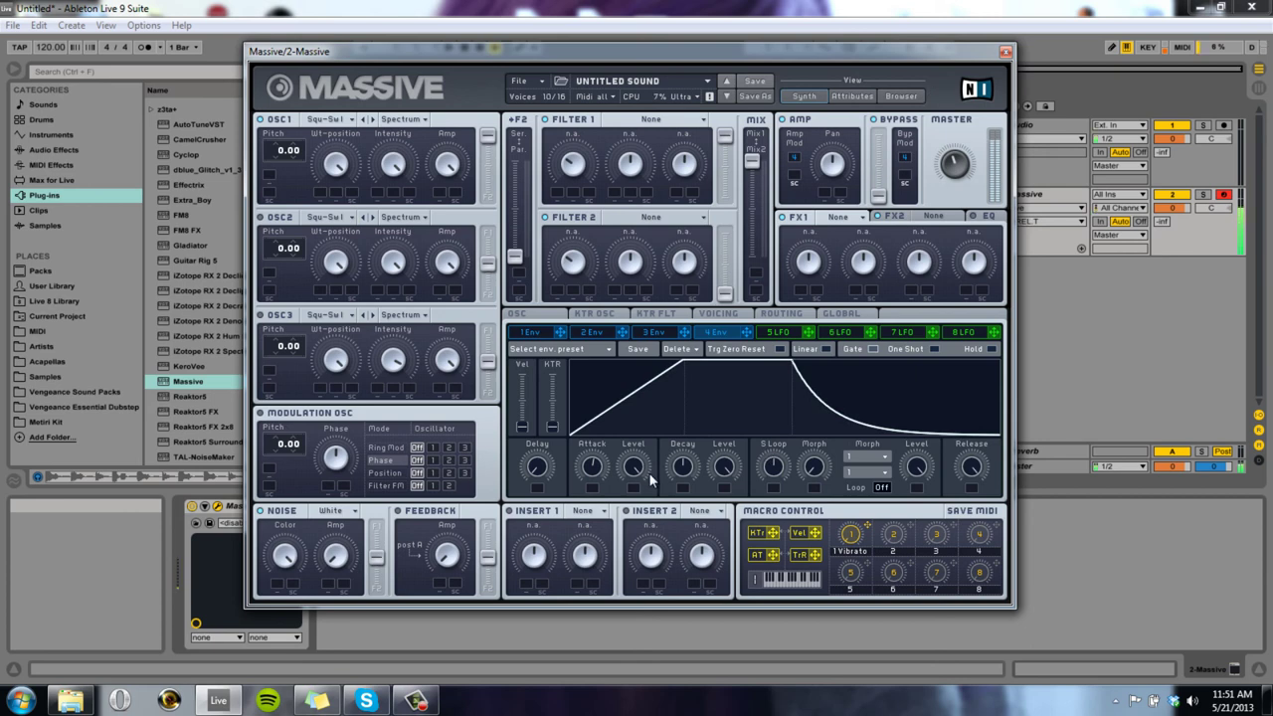
{"action": "left_click_drag", "start_coordinate": [970, 466], "coordinate": [973, 490]}
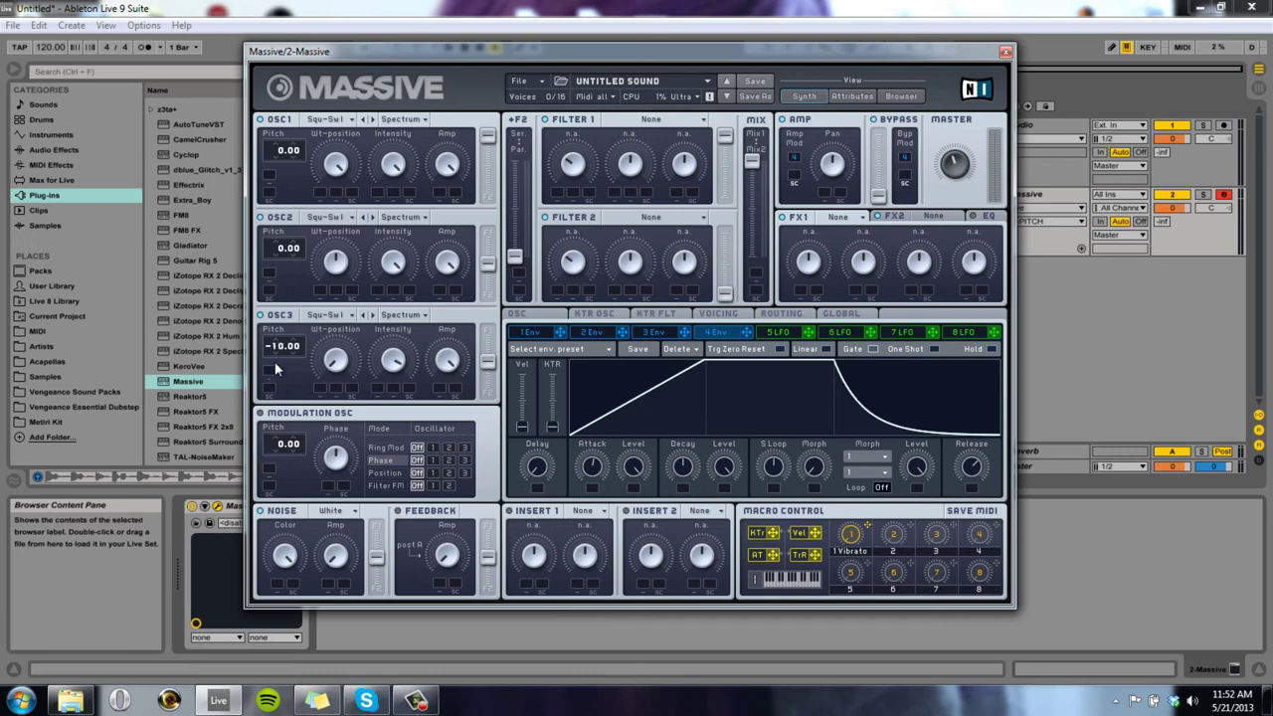
Set oscillator 3's pitch to -12.00 and oscillator 1's pitch to 12.00.
{"action": "left_click_drag", "start_coordinate": [276, 363], "coordinate": [274, 357]}
{"action": "left_click_drag", "start_coordinate": [283, 152], "coordinate": [298, 137]}
Lower the oscillators' amp levels and route oscillators 2 and 3 fully to Filter 1.
{"action": "left_click_drag", "start_coordinate": [440, 249], "coordinate": [444, 298]}
{"action": "left_click_drag", "start_coordinate": [447, 172], "coordinate": [442, 201]}
{"action": "left_click_drag", "start_coordinate": [489, 261], "coordinate": [483, 127]}
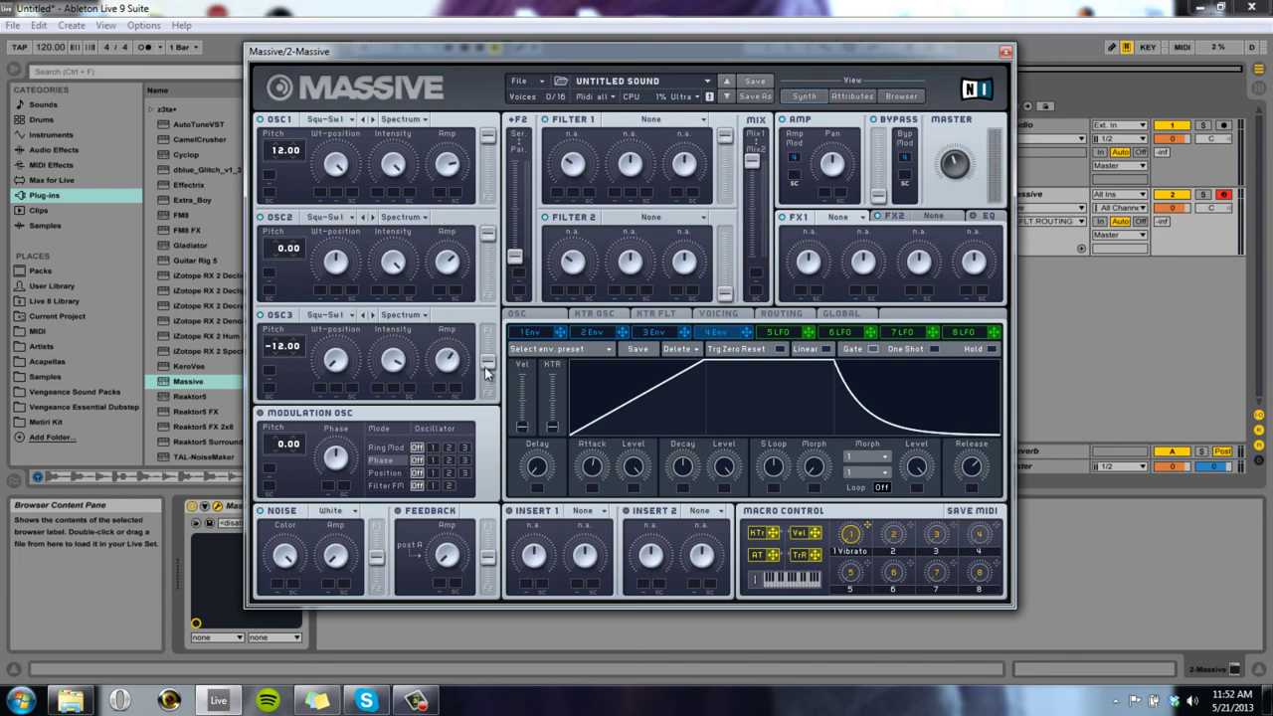
{"action": "left_click_drag", "start_coordinate": [485, 366], "coordinate": [477, 263]}
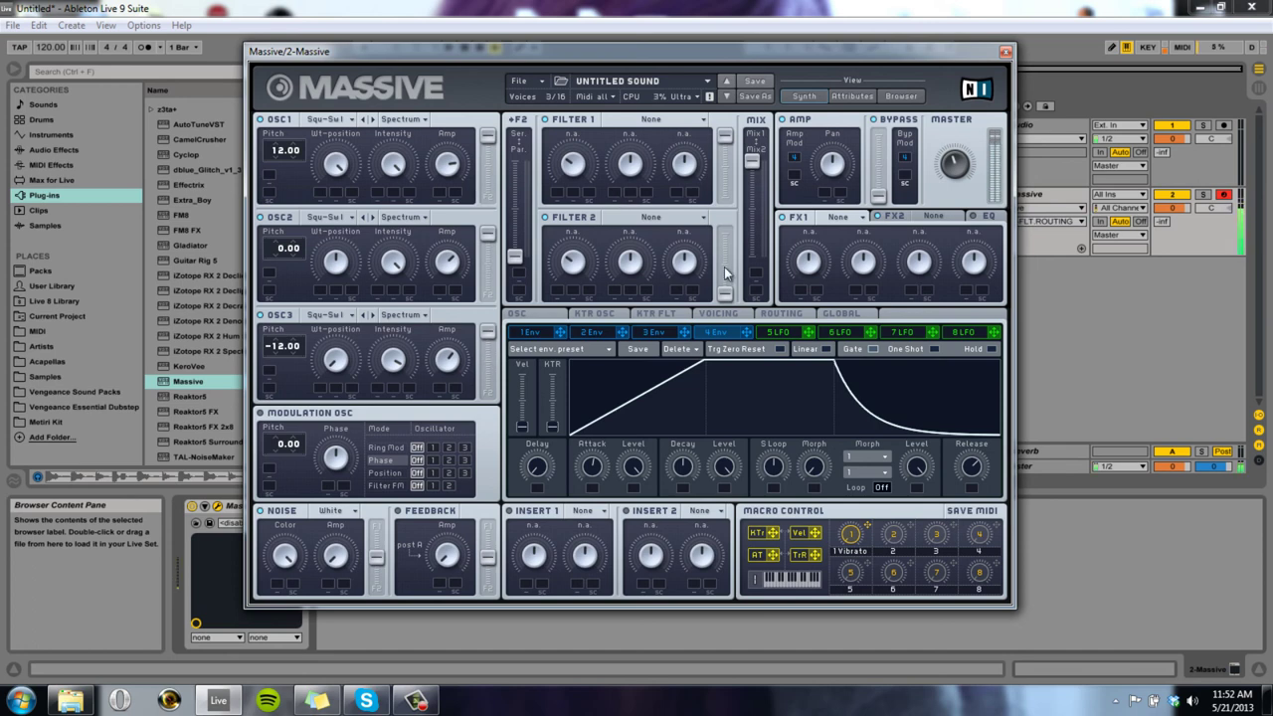
Set the Unisono voices to 4 and enable Pan Position spread at about a third of its range.
{"action": "left_click", "coordinate": [743, 315]}
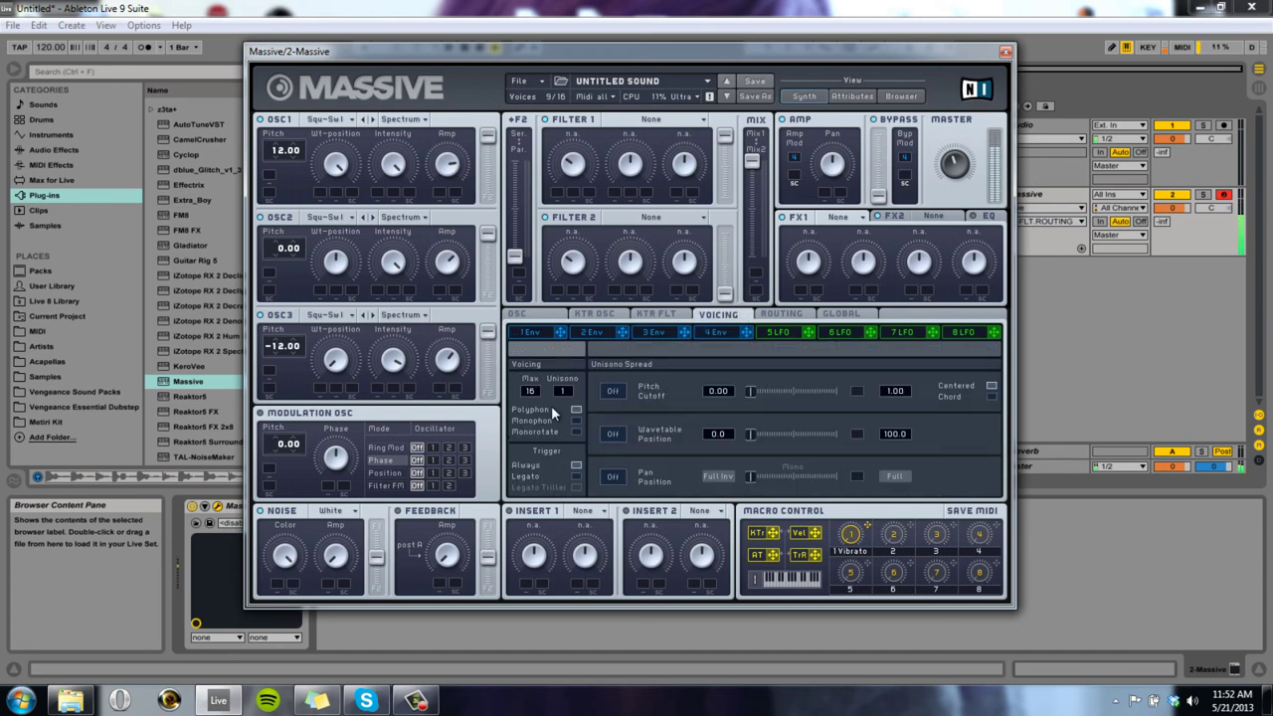
{"action": "left_click_drag", "start_coordinate": [573, 396], "coordinate": [573, 384]}
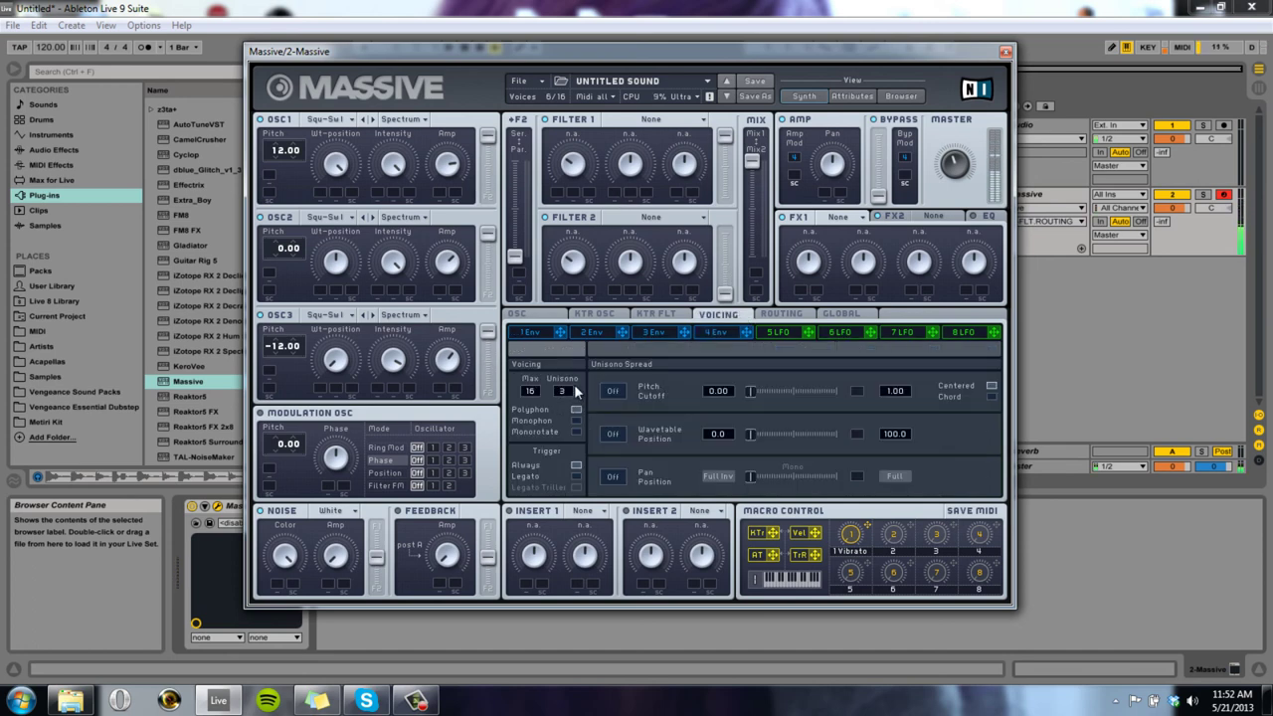
{"action": "left_click", "coordinate": [611, 477]}
{"action": "left_click_drag", "start_coordinate": [800, 477], "coordinate": [828, 476]}
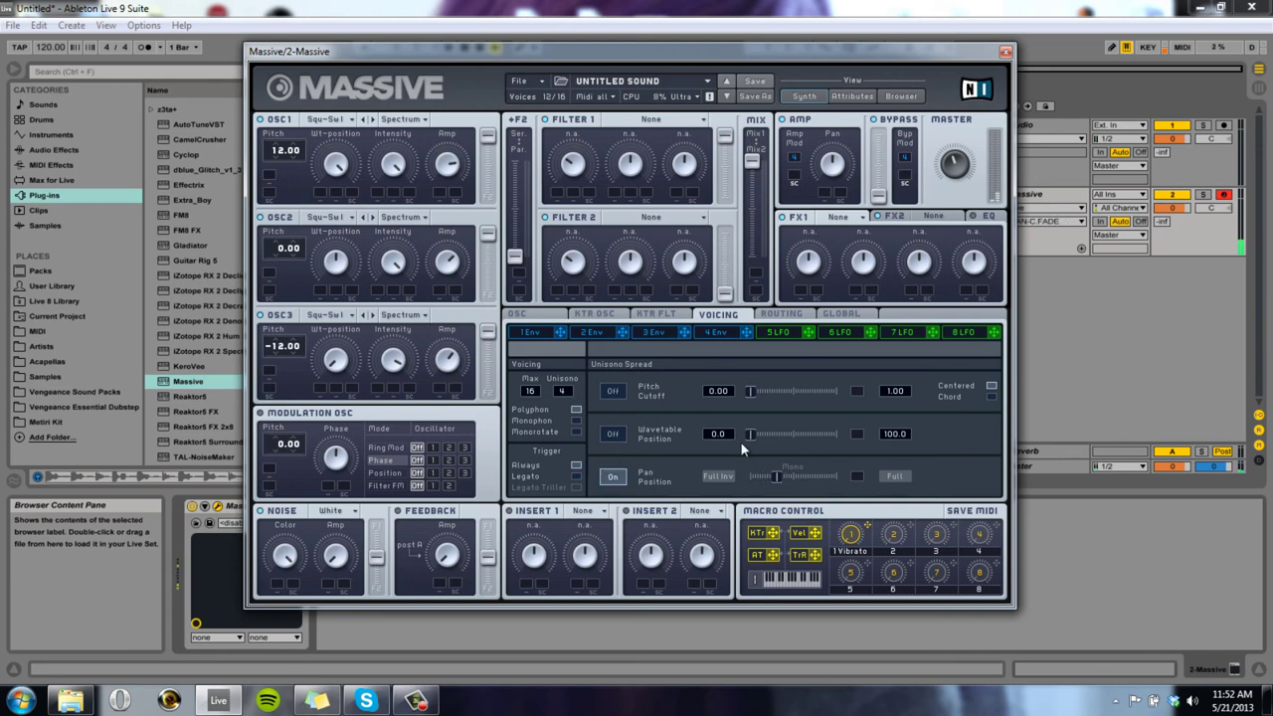
Enable Wavetable Position spread at about three quarters and a very small Pitch Cutoff spread for the unisono voices.
{"action": "left_click", "coordinate": [613, 434]}
{"action": "left_click_drag", "start_coordinate": [732, 428], "coordinate": [832, 461]}
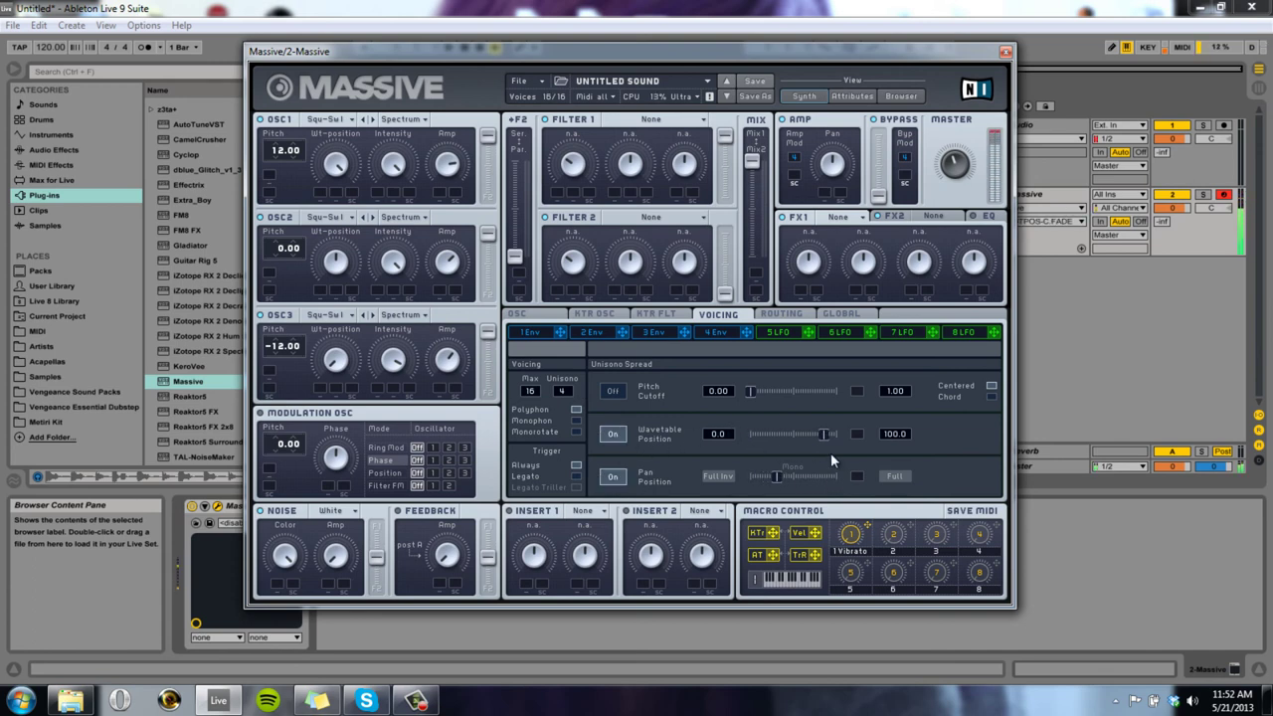
{"action": "left_click", "coordinate": [613, 391]}
{"action": "mouse_move", "coordinate": [752, 393]}
{"action": "left_mouse_down"}
{"action": "mouse_move", "coordinate": [775, 394]}
{"action": "mouse_move", "coordinate": [760, 396]}
{"action": "left_mouse_up"}
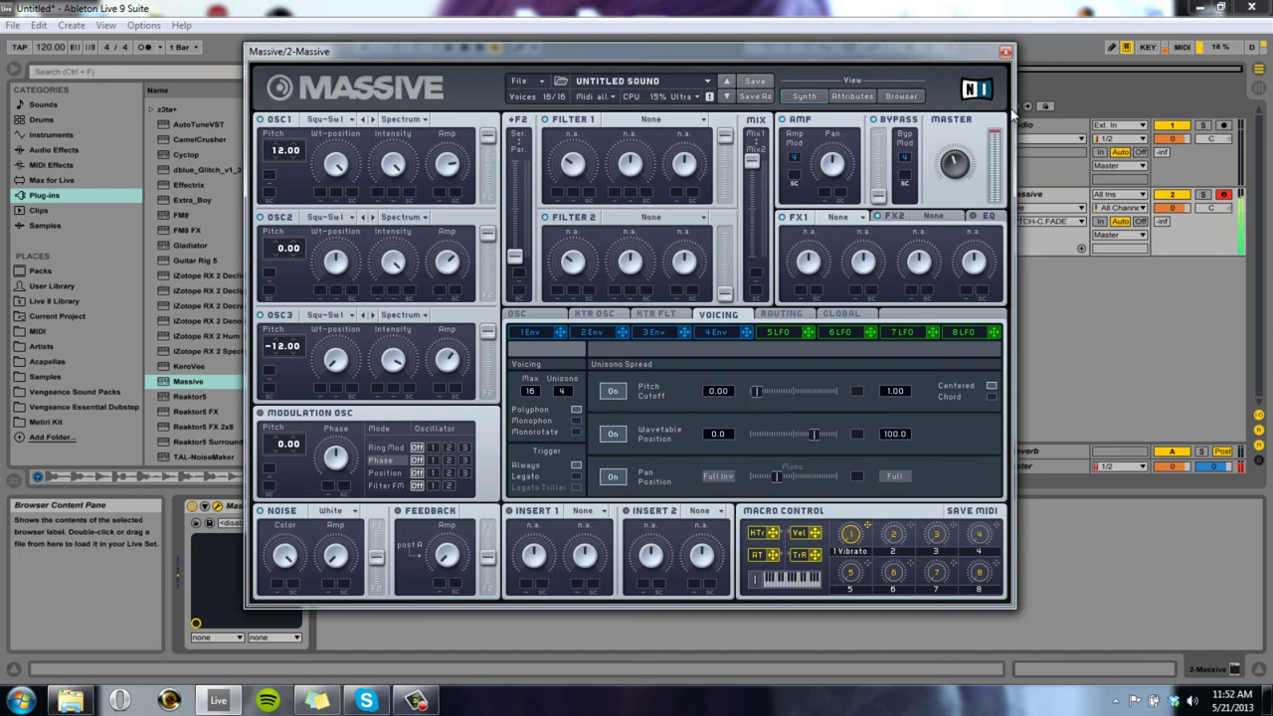
Lower the master volume and adjust the EQ's low shelf slightly.
{"action": "left_click_drag", "start_coordinate": [961, 162], "coordinate": [965, 185]}
{"action": "left_click", "coordinate": [985, 216]}
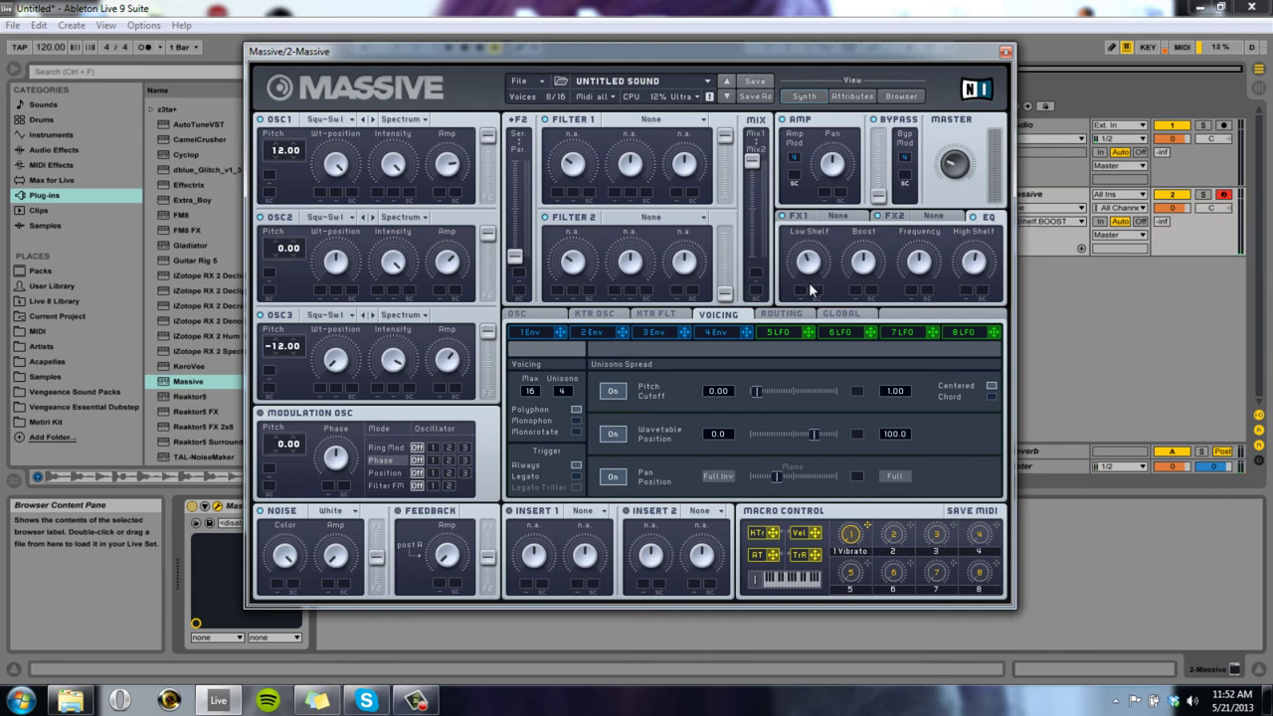
Set Filter 1 to Lowpass 4 and lower its resonance.
{"action": "left_click", "coordinate": [656, 119]}
{"action": "left_click", "coordinate": [636, 129]}
{"action": "mouse_move", "coordinate": [583, 166]}
{"action": "left_mouse_down"}
{"action": "mouse_move", "coordinate": [583, 147]}
{"action": "mouse_move", "coordinate": [583, 158]}
{"action": "left_mouse_up"}
{"action": "left_click_drag", "start_coordinate": [686, 162], "coordinate": [687, 205]}
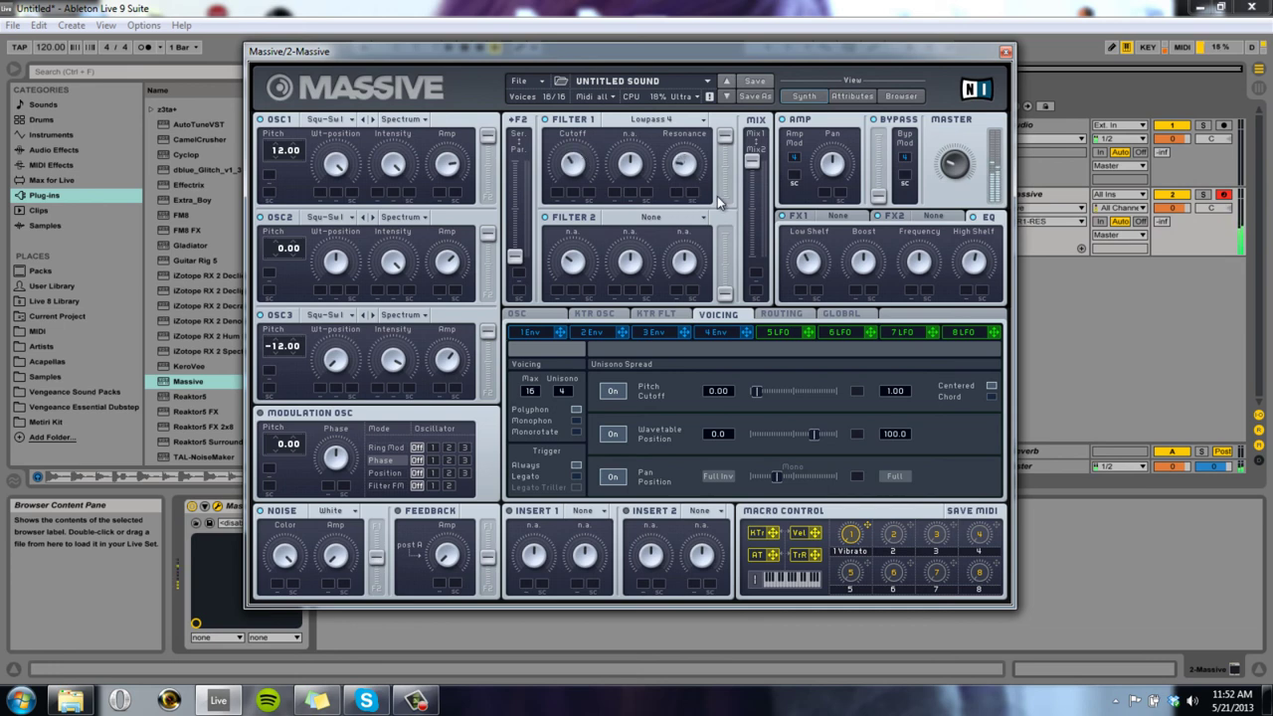
Load Reverb as the FX1 effect and Dimension Expander as the FX2 effect.
{"action": "left_click", "coordinate": [847, 216]}
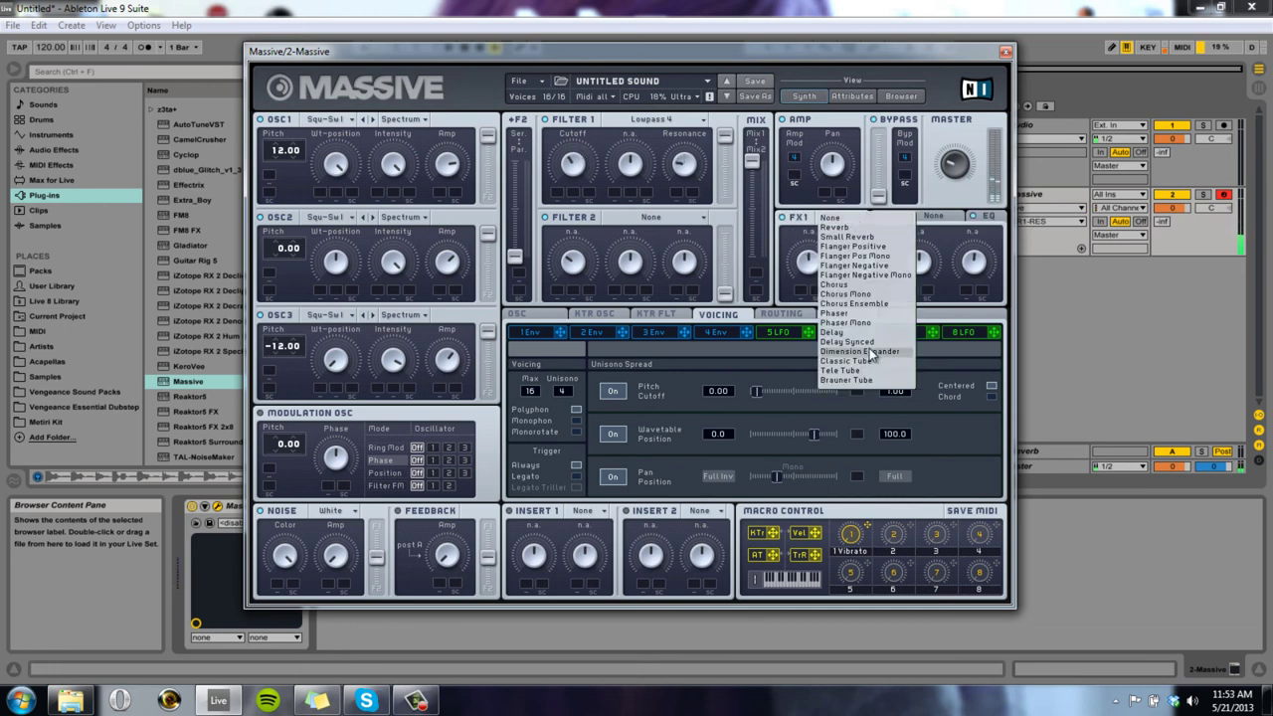
{"action": "left_click", "coordinate": [870, 227]}
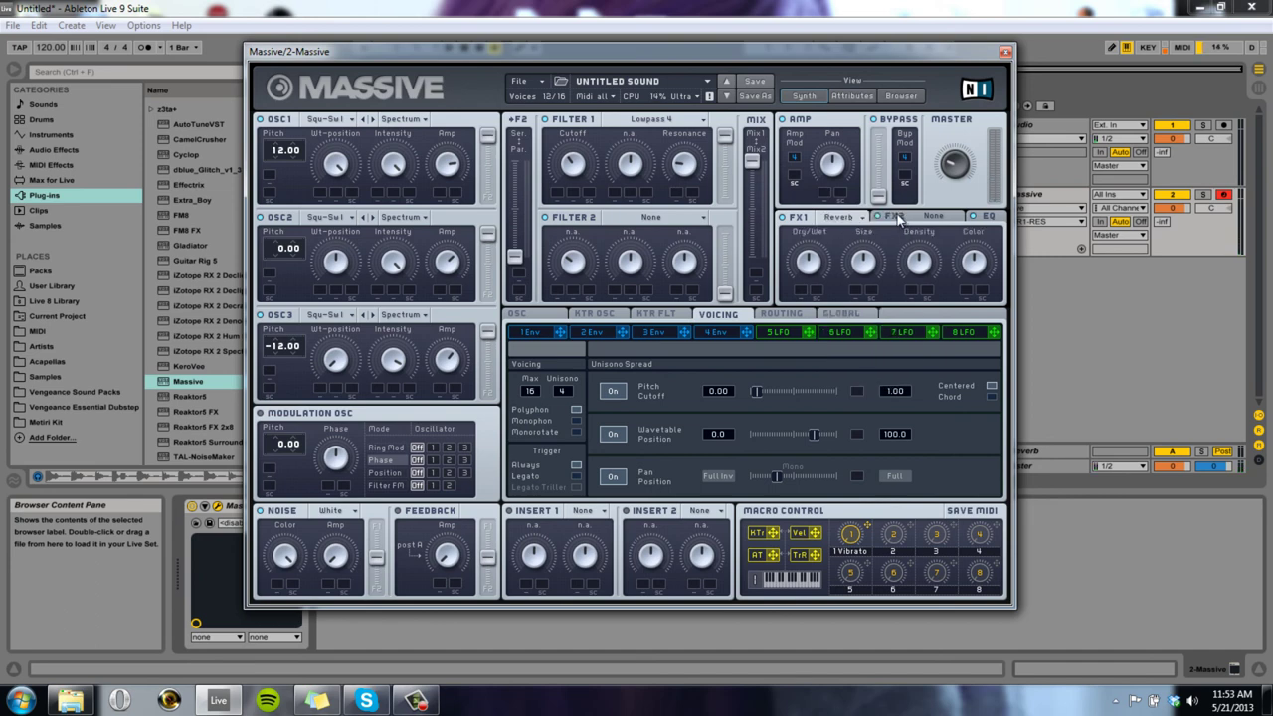
{"action": "left_click", "coordinate": [925, 219]}
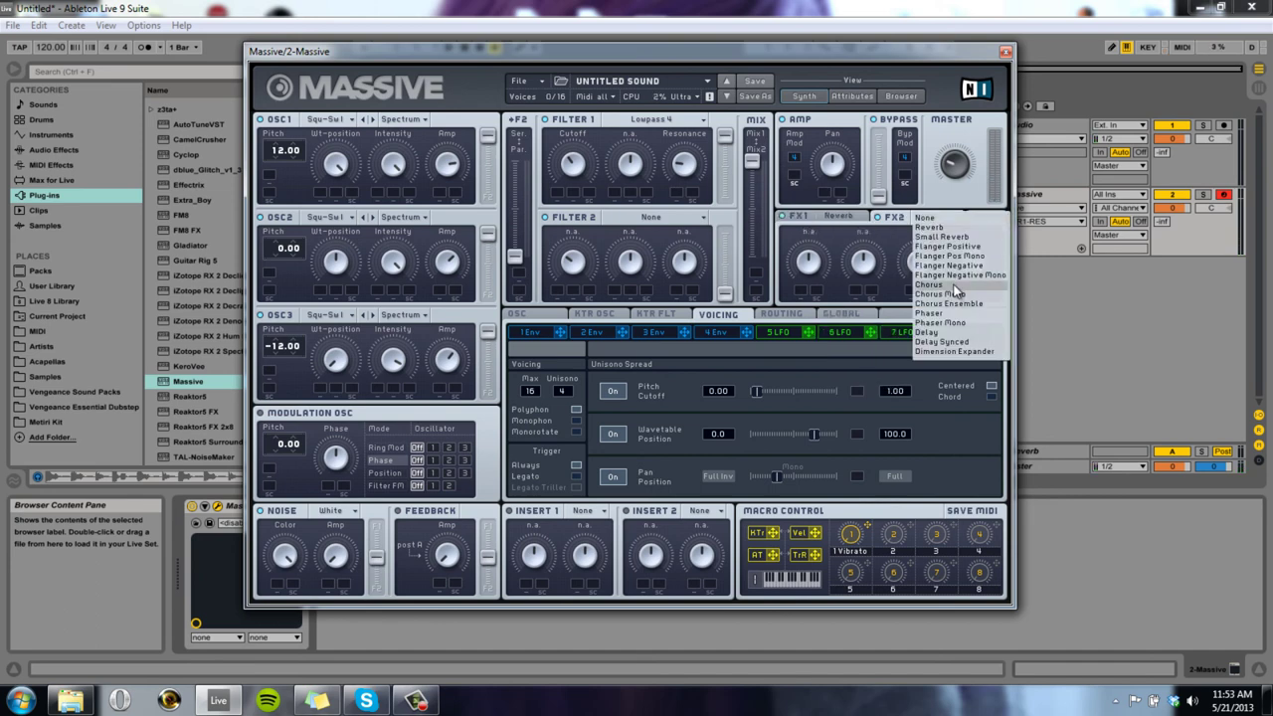
{"action": "left_click", "coordinate": [955, 352]}
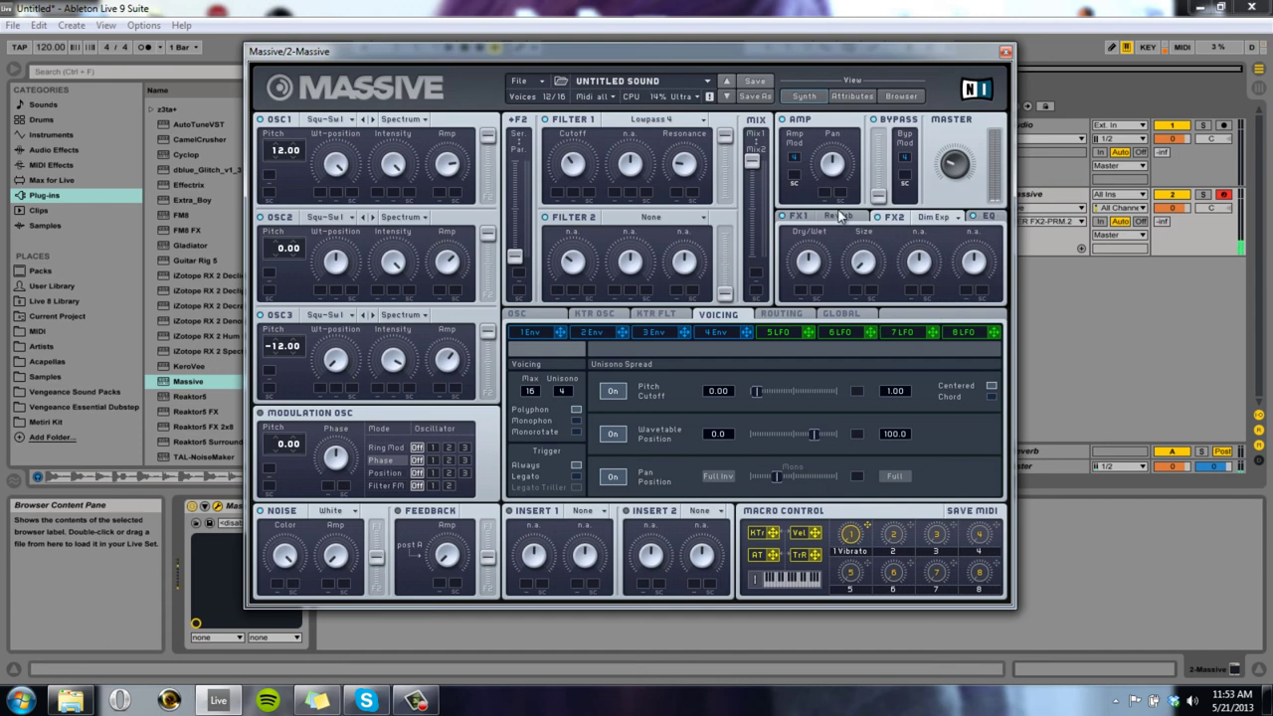
Lower the reverb's Dry/Wet and Size slightly and raise its Density and Color.
{"action": "left_click", "coordinate": [841, 219]}
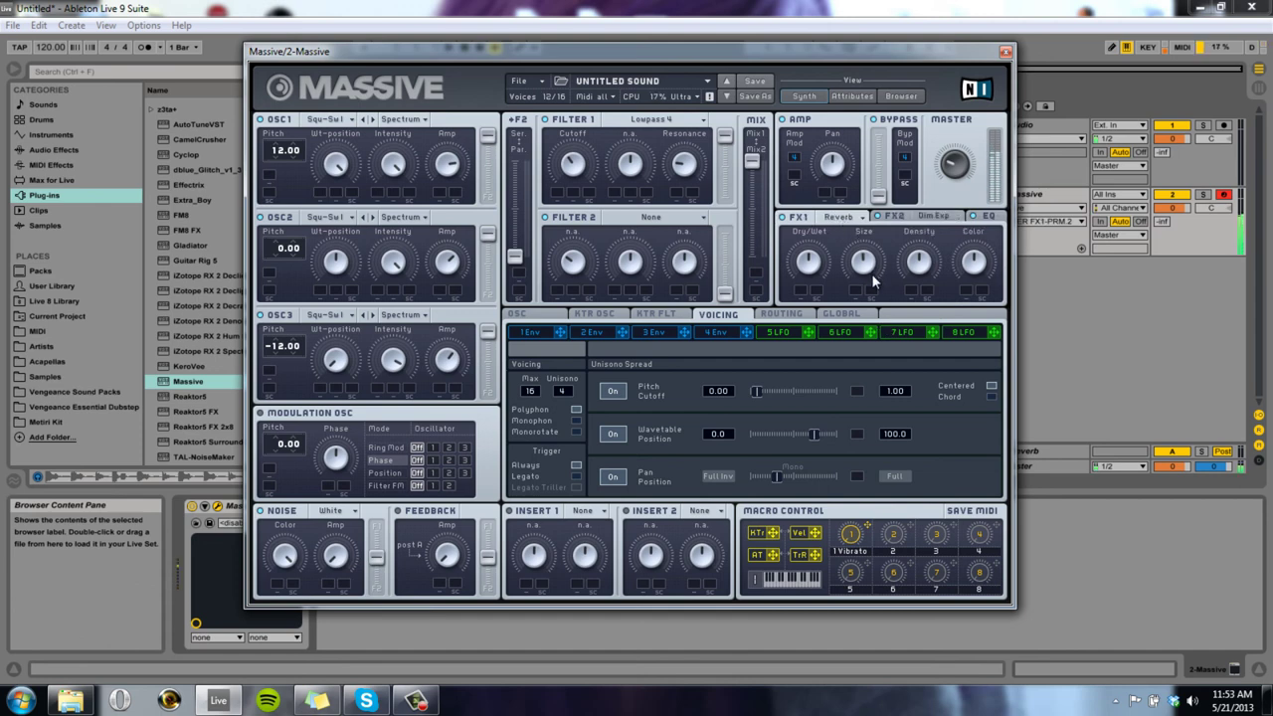
{"action": "left_click", "coordinate": [822, 274]}
{"action": "left_click", "coordinate": [919, 260]}
Raise the master volume a little and open up Filter 1's cutoff to well above half.
{"action": "left_click", "coordinate": [944, 147]}
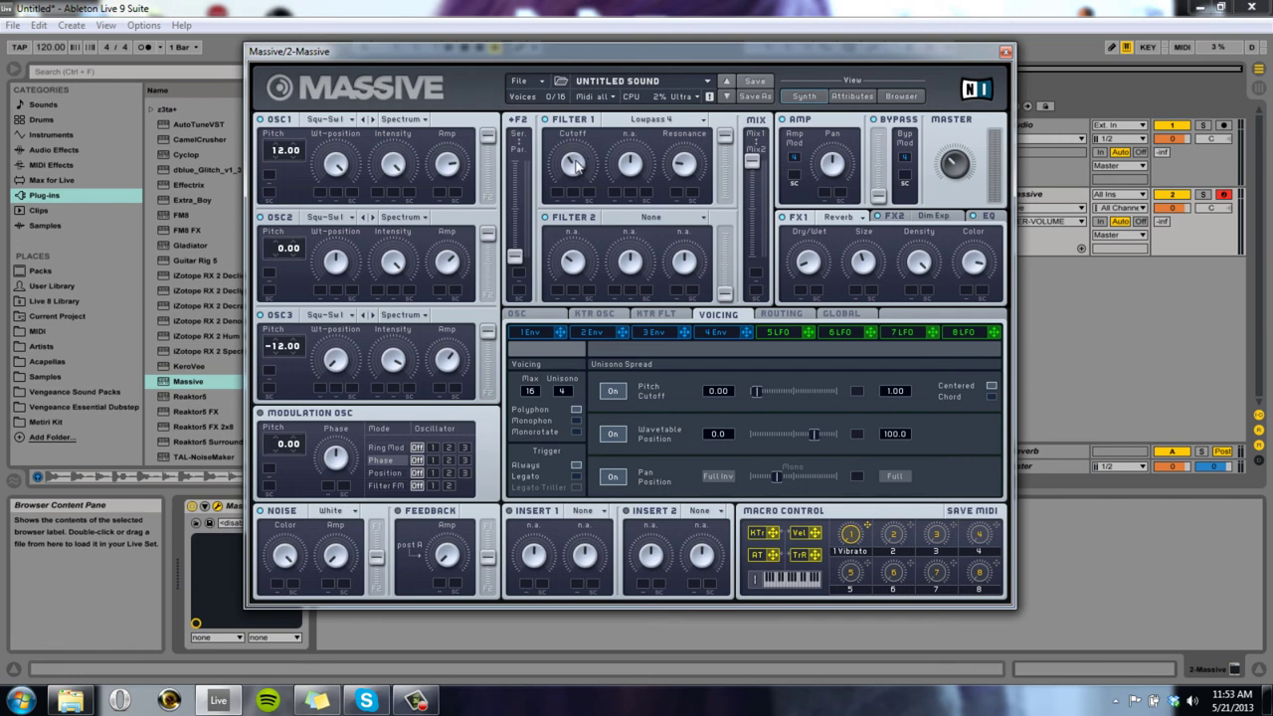
{"action": "left_click_drag", "start_coordinate": [576, 161], "coordinate": [580, 126]}
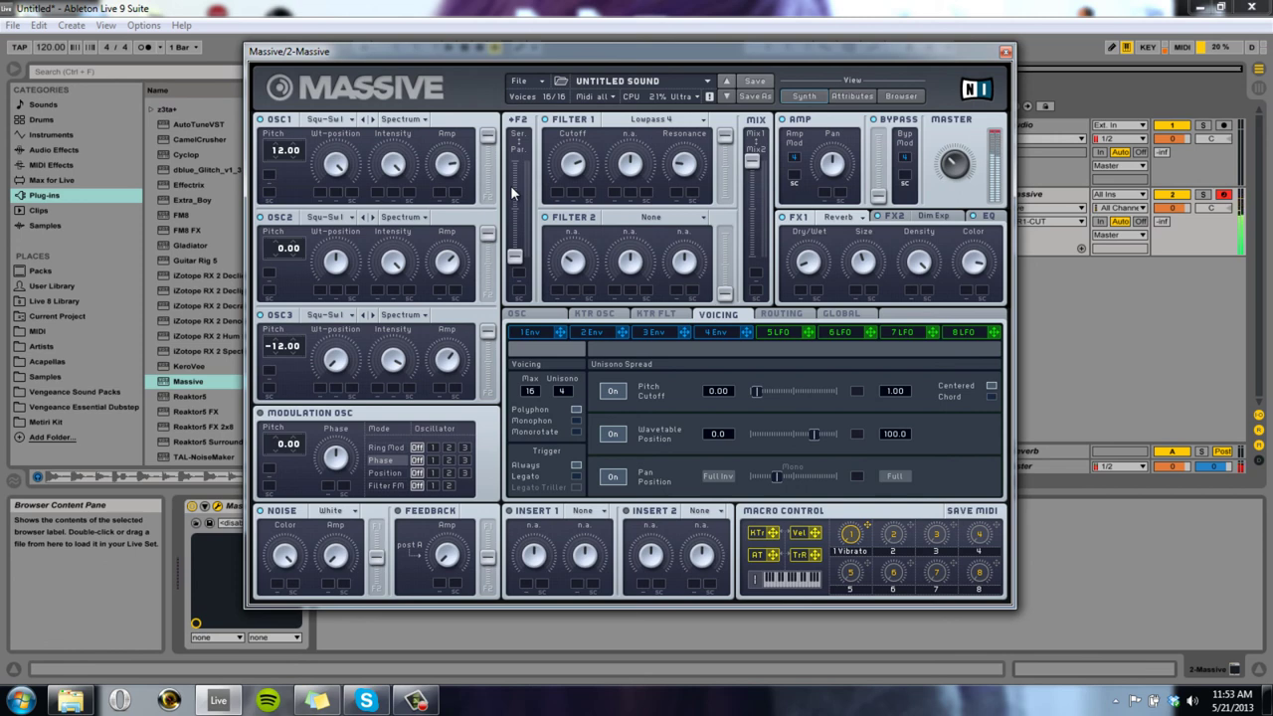
Extend envelope 4's attack and release further for a slower pad.
{"action": "left_click", "coordinate": [726, 334]}
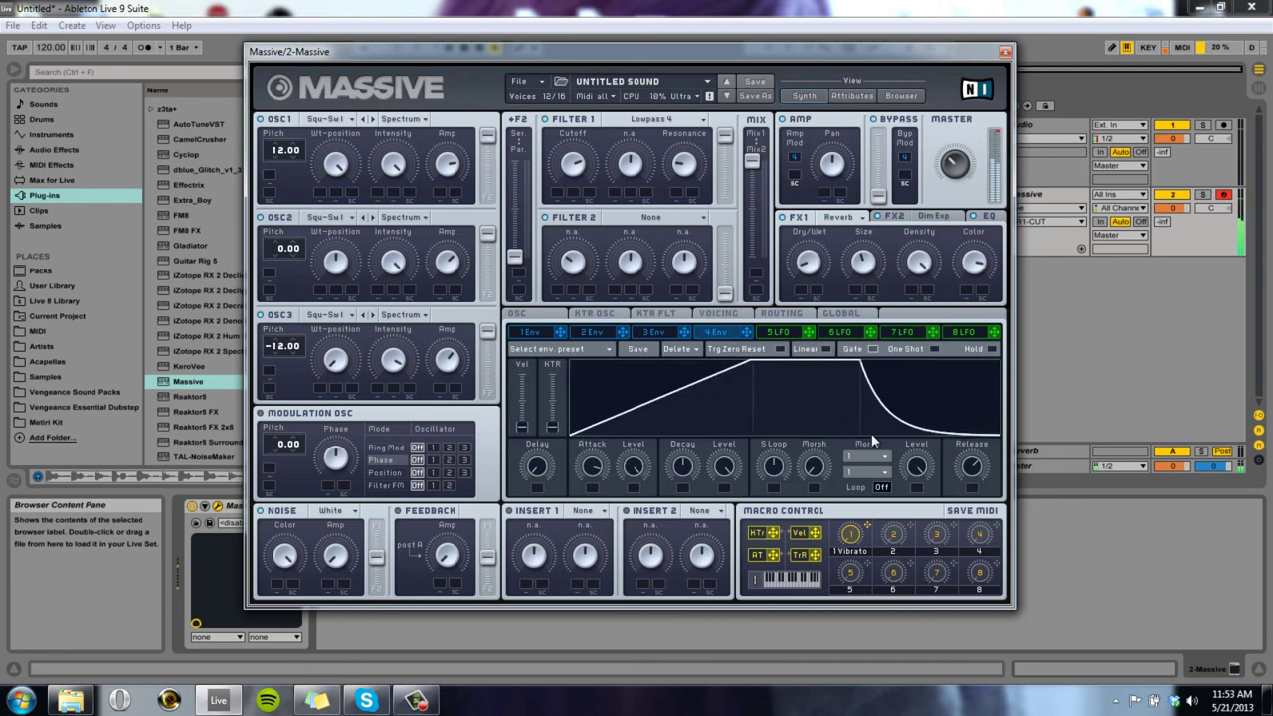
{"action": "left_click_drag", "start_coordinate": [966, 474], "coordinate": [970, 451]}
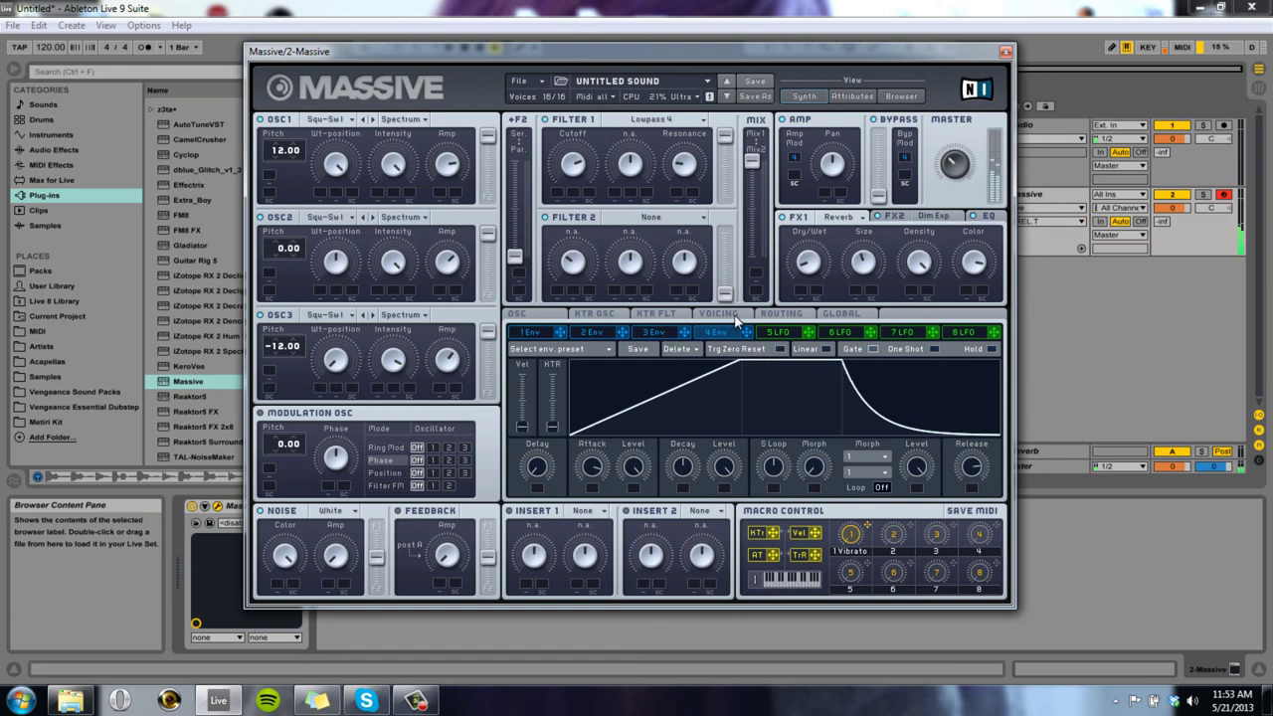
Try the Restart via Gate option for the oscillator phases and switch it back off.
{"action": "left_click", "coordinate": [521, 314]}
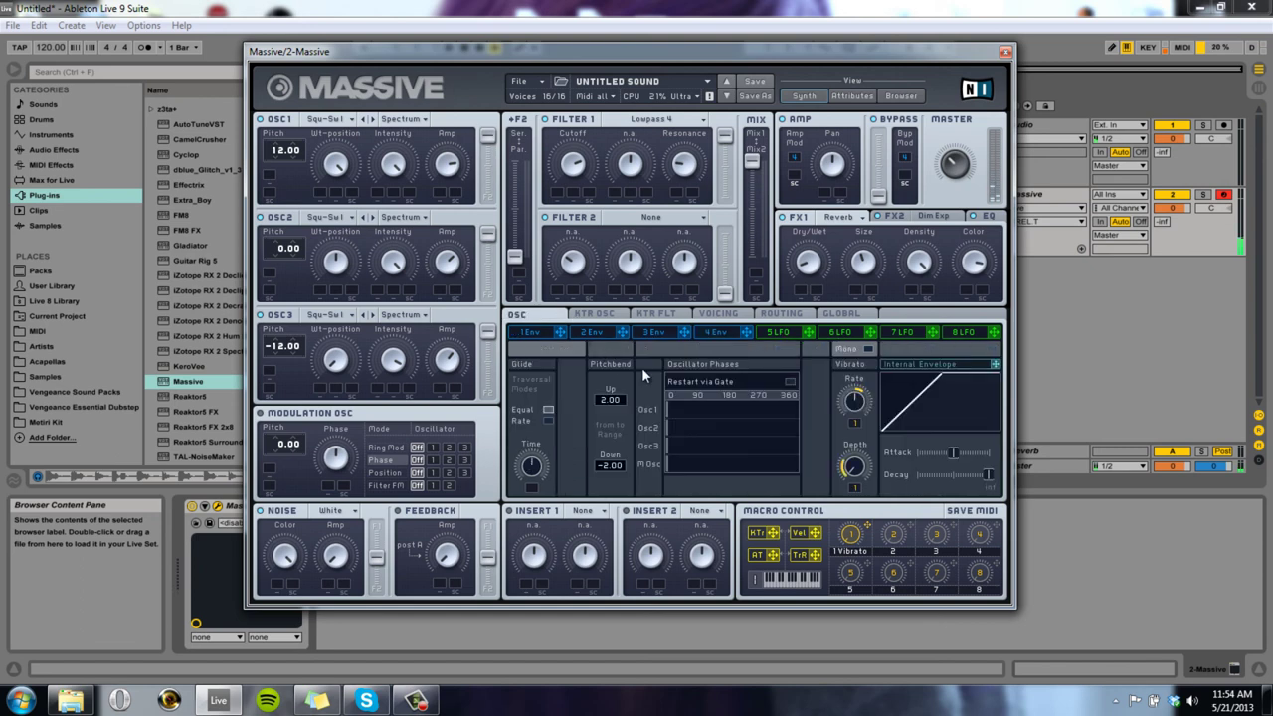
{"action": "left_click", "coordinate": [790, 383]}
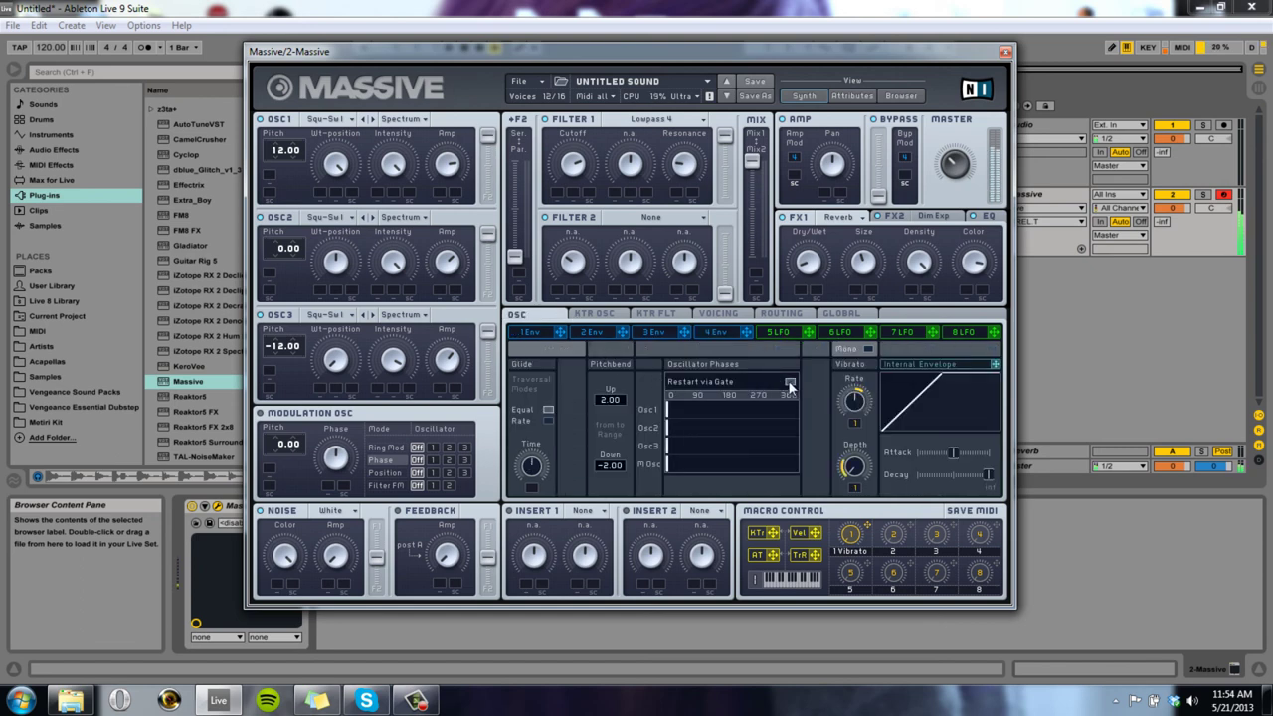
{"action": "left_click", "coordinate": [790, 383]}
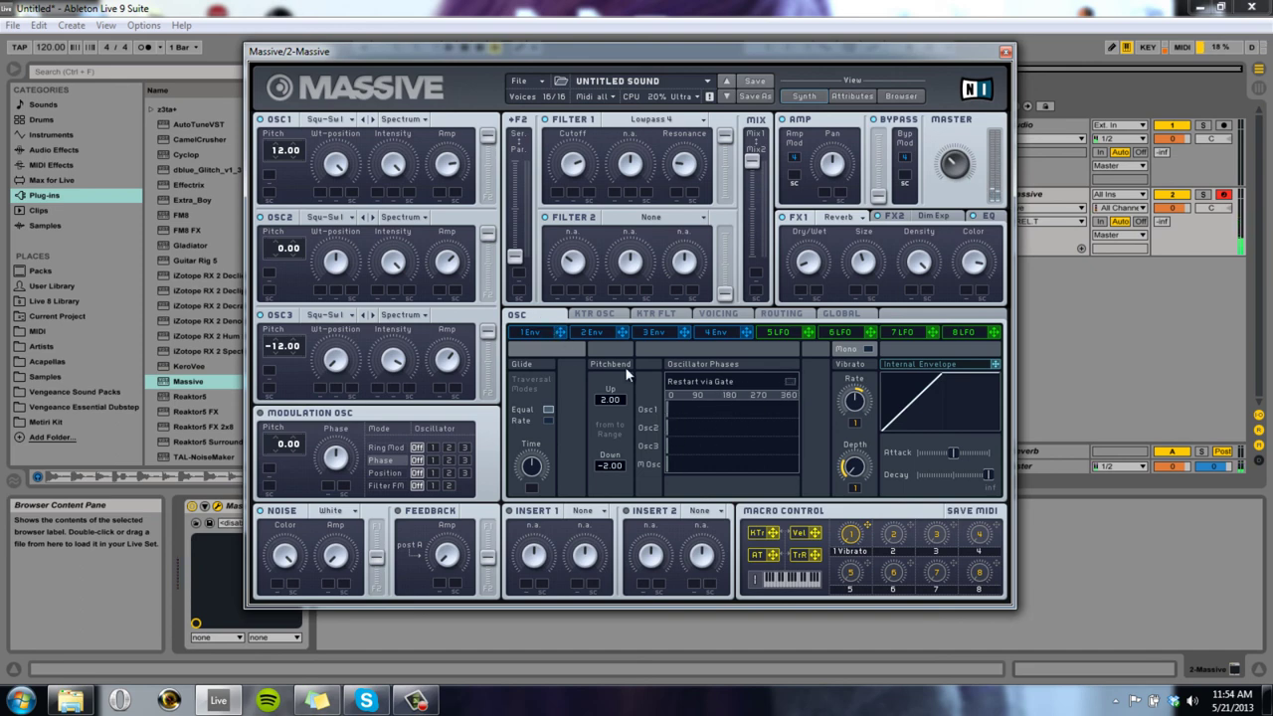
Try the Legato trigger and Monorotate voicing modes, and return the voicing to Polyphon.
{"action": "left_click", "coordinate": [724, 314]}
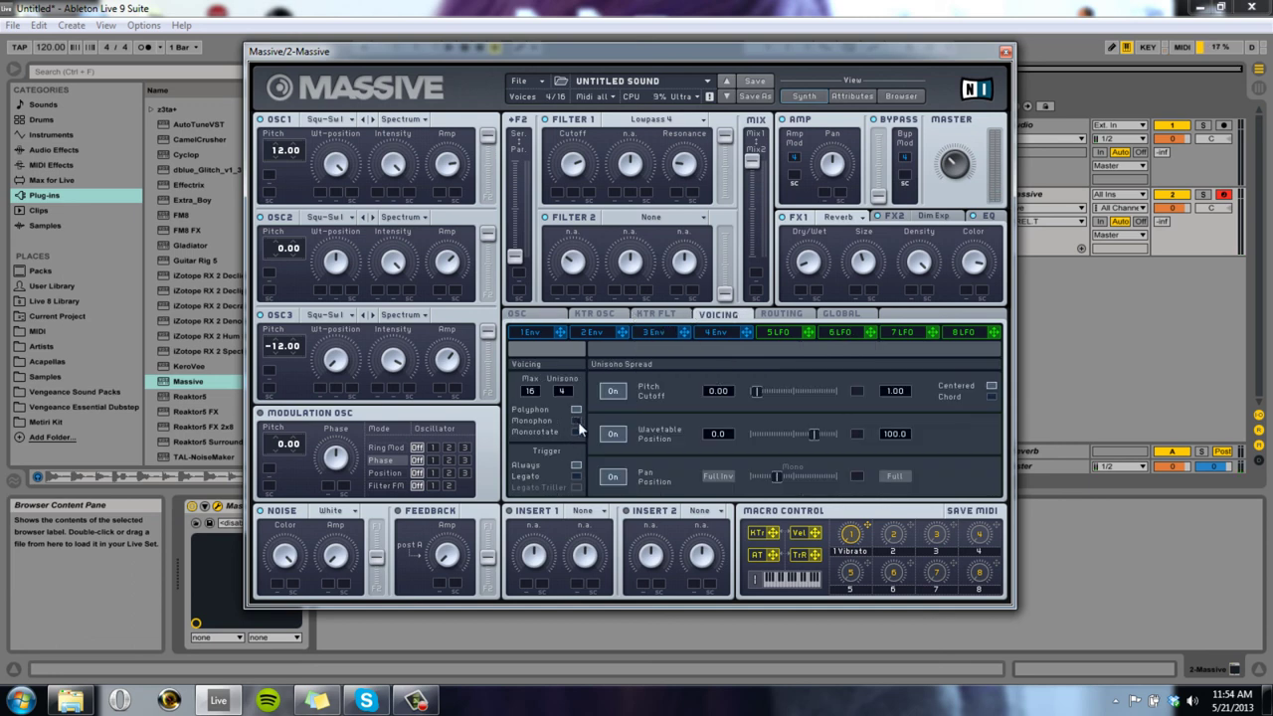
{"action": "left_click", "coordinate": [581, 478]}
{"action": "left_click", "coordinate": [579, 432]}
{"action": "left_click", "coordinate": [576, 409]}
{"action": "left_click", "coordinate": [839, 315]}
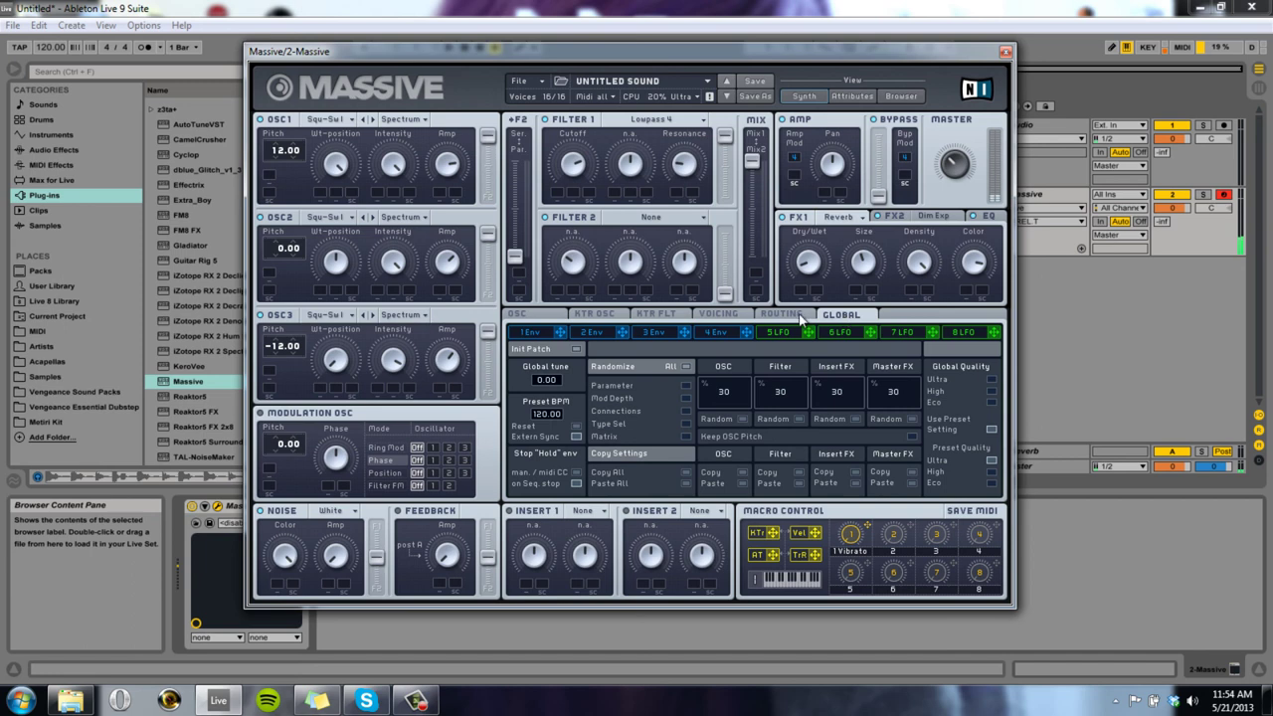
{"action": "left_click", "coordinate": [802, 315]}
{"action": "left_click", "coordinate": [838, 314]}
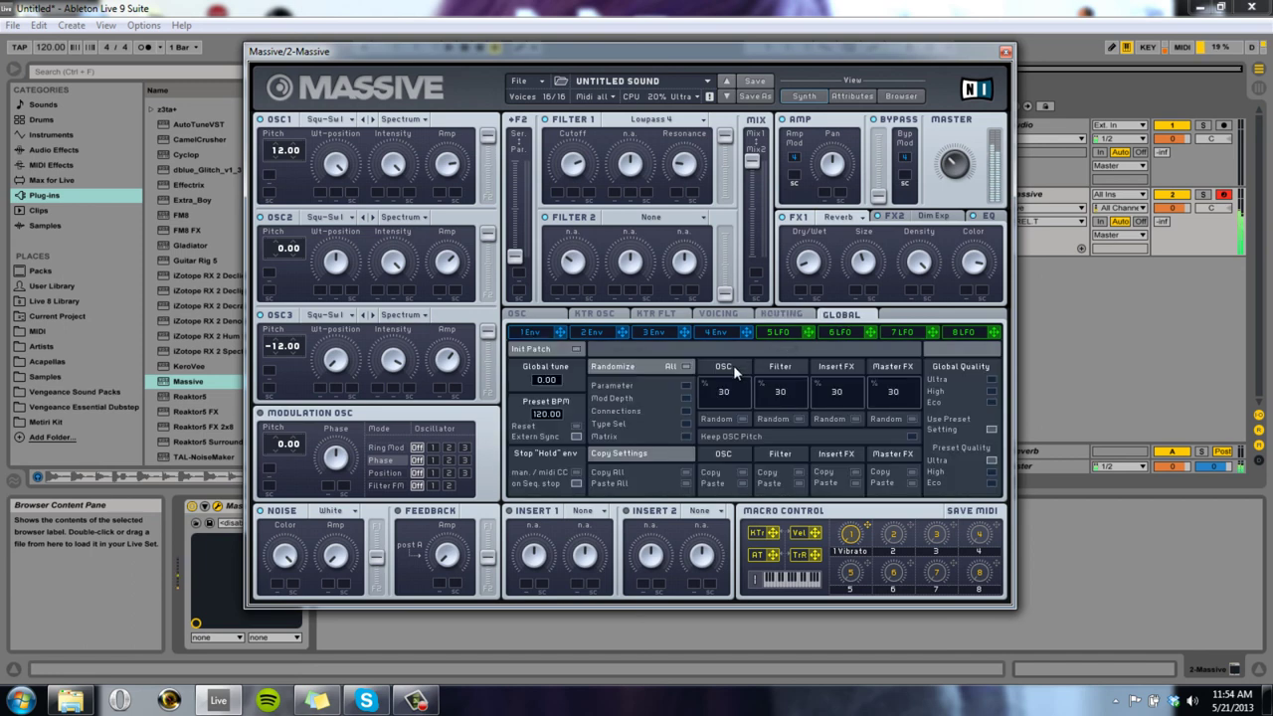
Try looping envelope 4 with a loop count of 4, and turn the loop back off.
{"action": "left_click", "coordinate": [726, 330]}
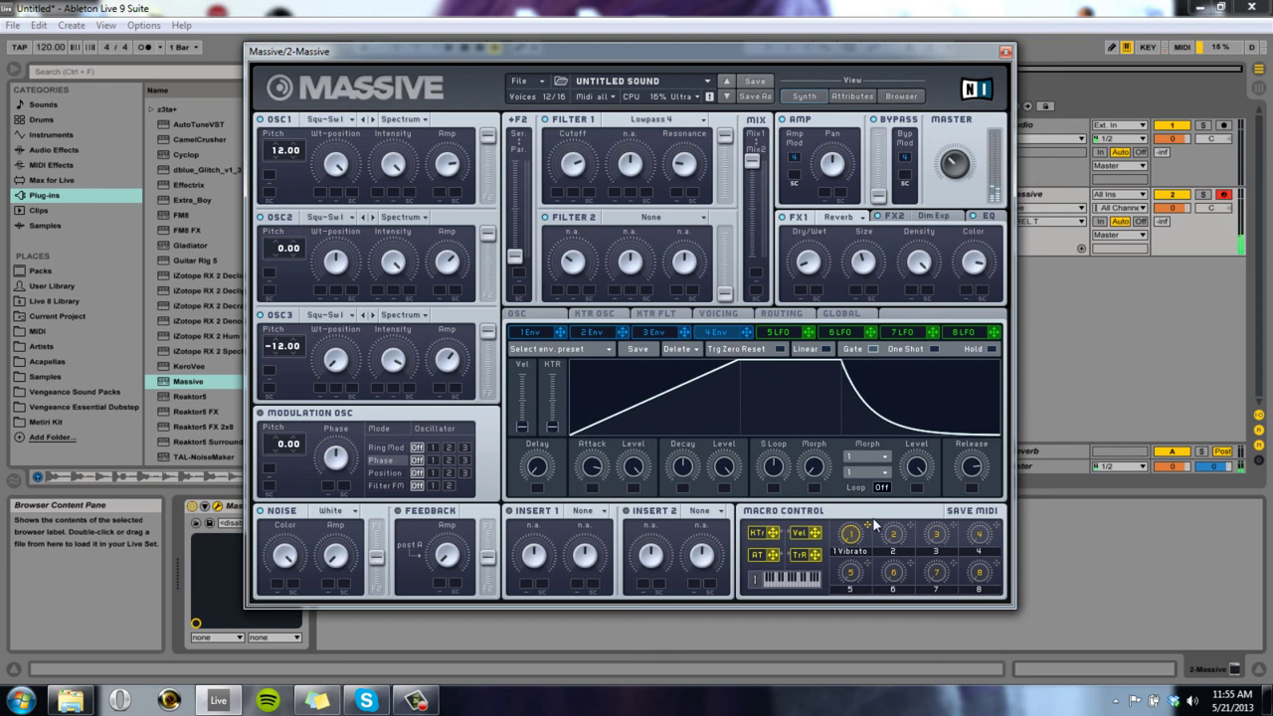
{"action": "left_click_drag", "start_coordinate": [888, 512], "coordinate": [898, 474]}
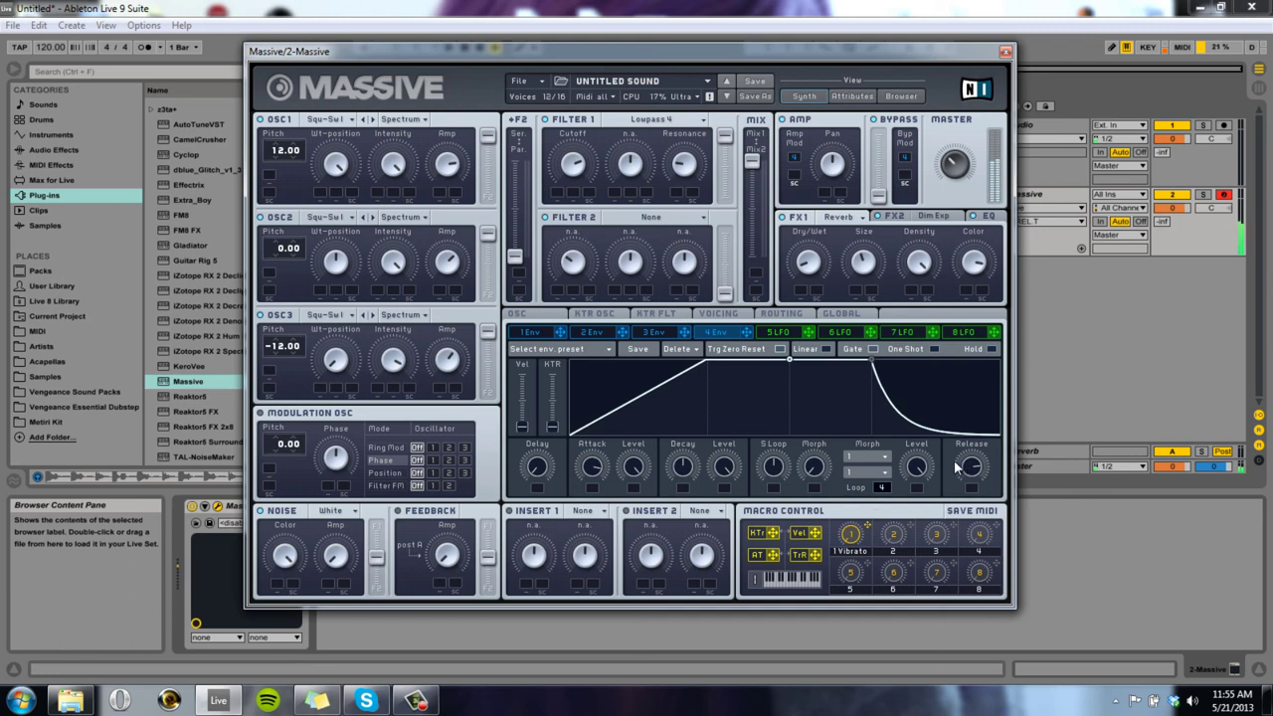
{"action": "left_click_drag", "start_coordinate": [892, 489], "coordinate": [897, 553]}
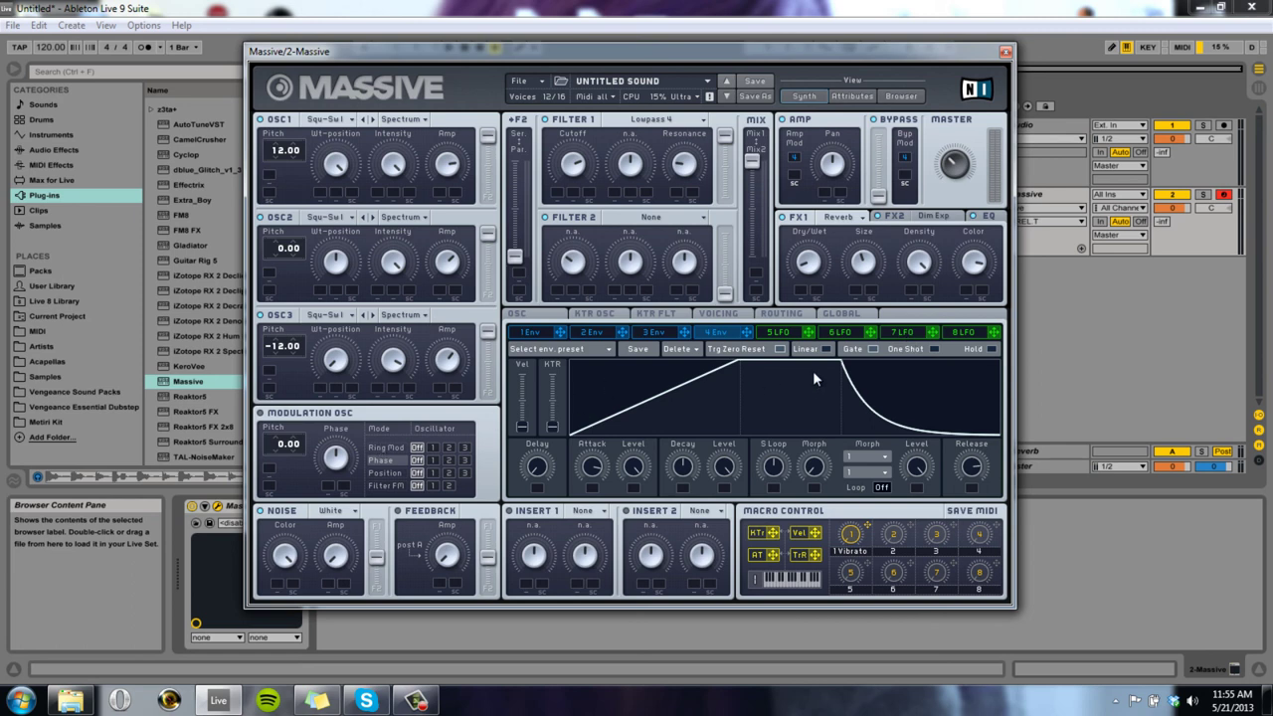
Assign envelope 1 to the Amp and envelope 4 to Filter 1's cutoff, and set the cutoff's modulation amount.
{"action": "left_click", "coordinate": [535, 331]}
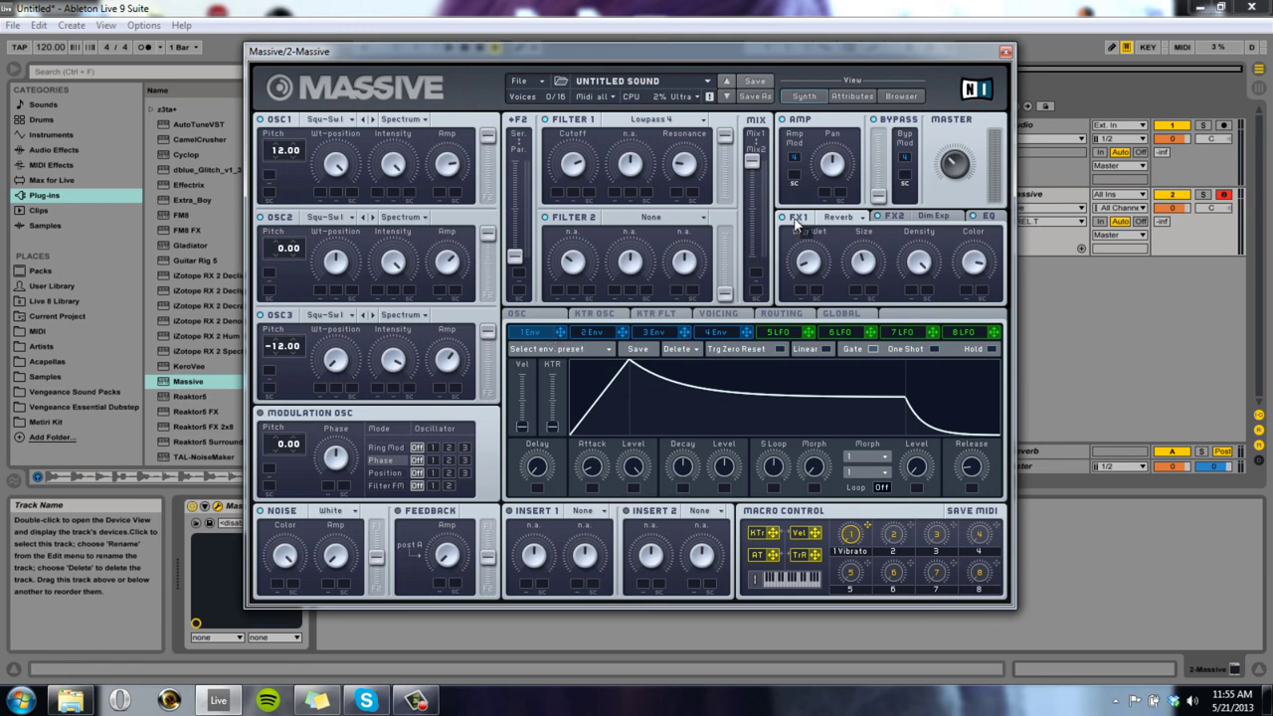
{"action": "left_click_drag", "start_coordinate": [746, 332], "coordinate": [589, 235]}
{"action": "left_click_drag", "start_coordinate": [557, 194], "coordinate": [513, 3]}
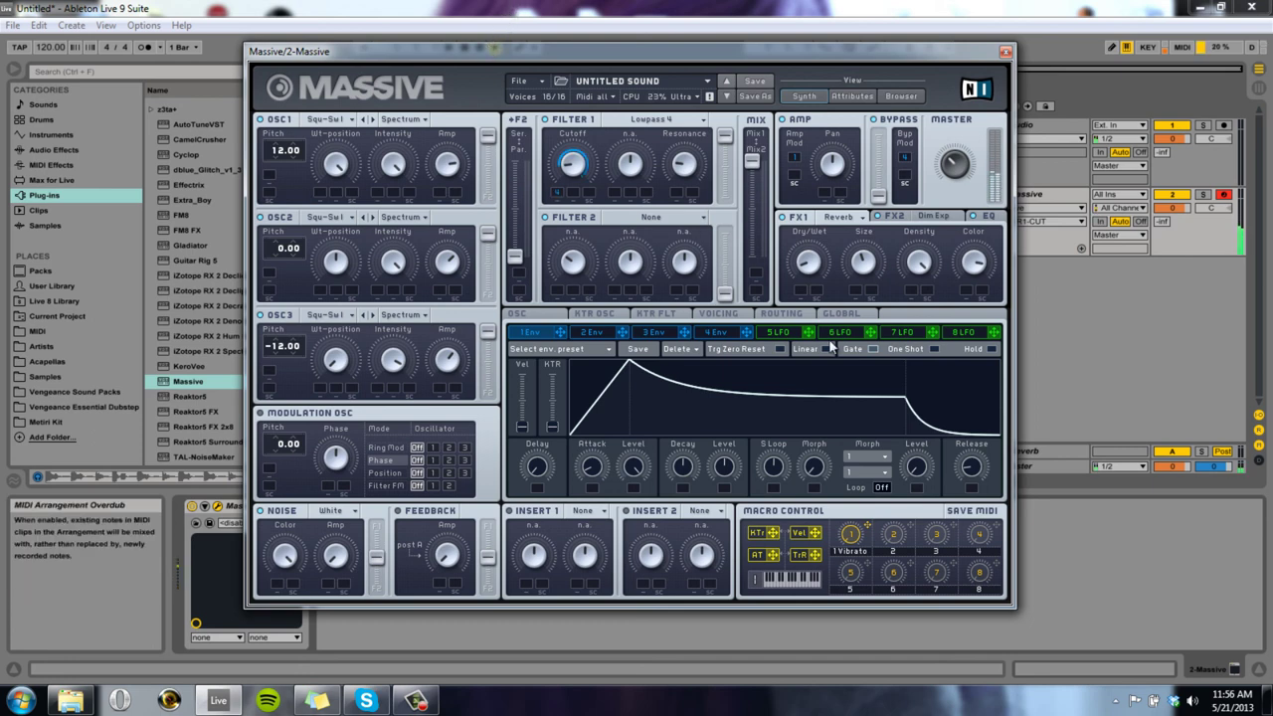
Shape envelope 1 with a shorter attack, a slightly raised decay level and a longer release.
{"action": "left_click_drag", "start_coordinate": [970, 476], "coordinate": [958, 444]}
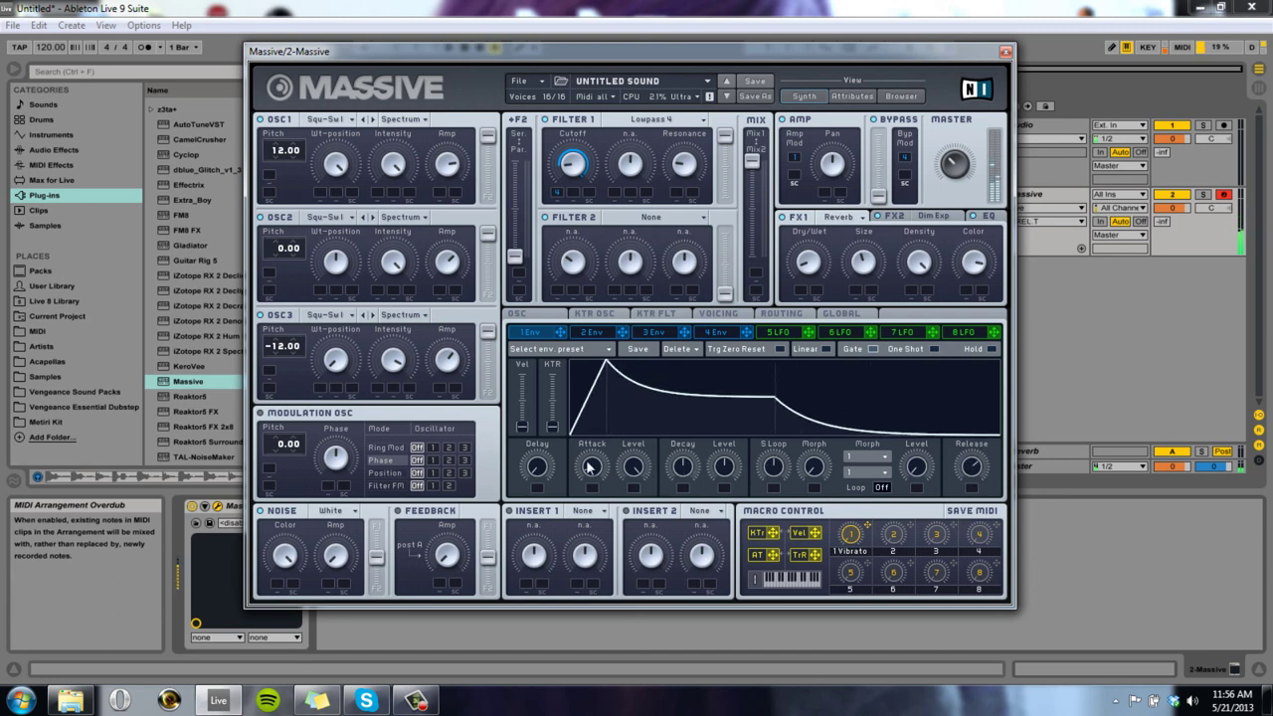
{"action": "mouse_move", "coordinate": [595, 467]}
{"action": "left_mouse_down"}
{"action": "mouse_move", "coordinate": [597, 454]}
{"action": "mouse_move", "coordinate": [600, 466]}
{"action": "left_mouse_up"}
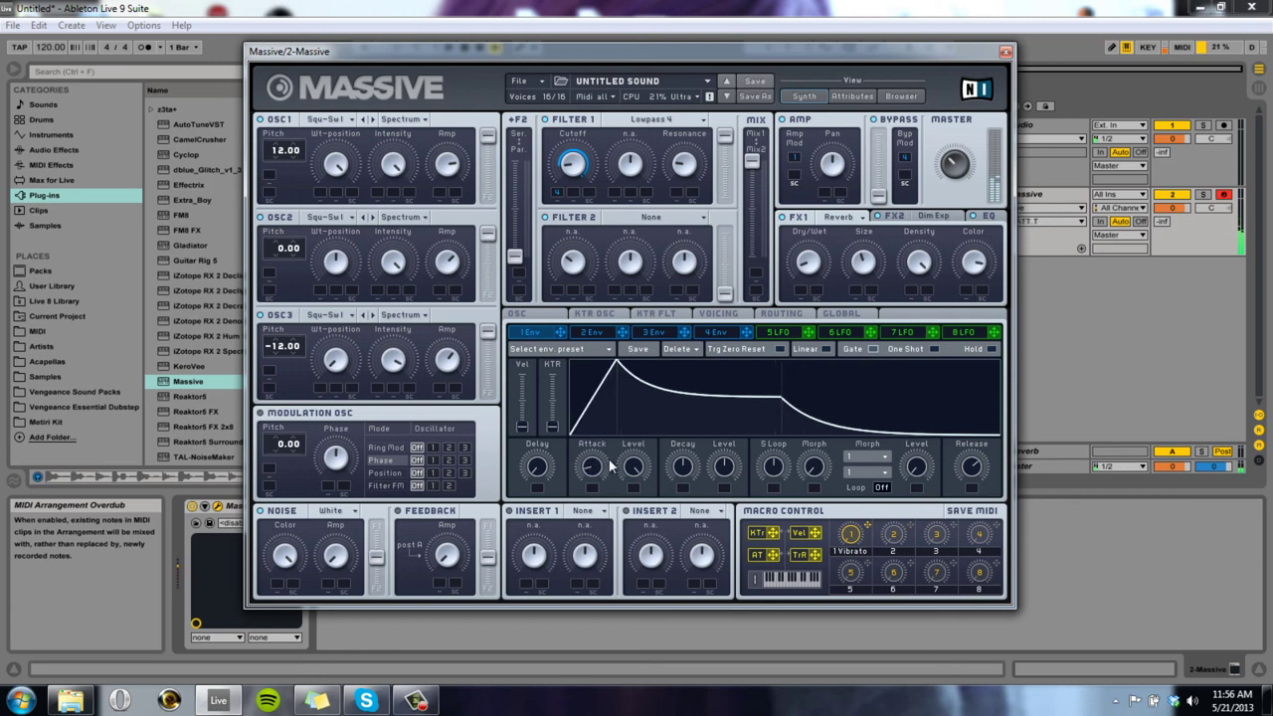
{"action": "left_click_drag", "start_coordinate": [724, 470], "coordinate": [712, 368]}
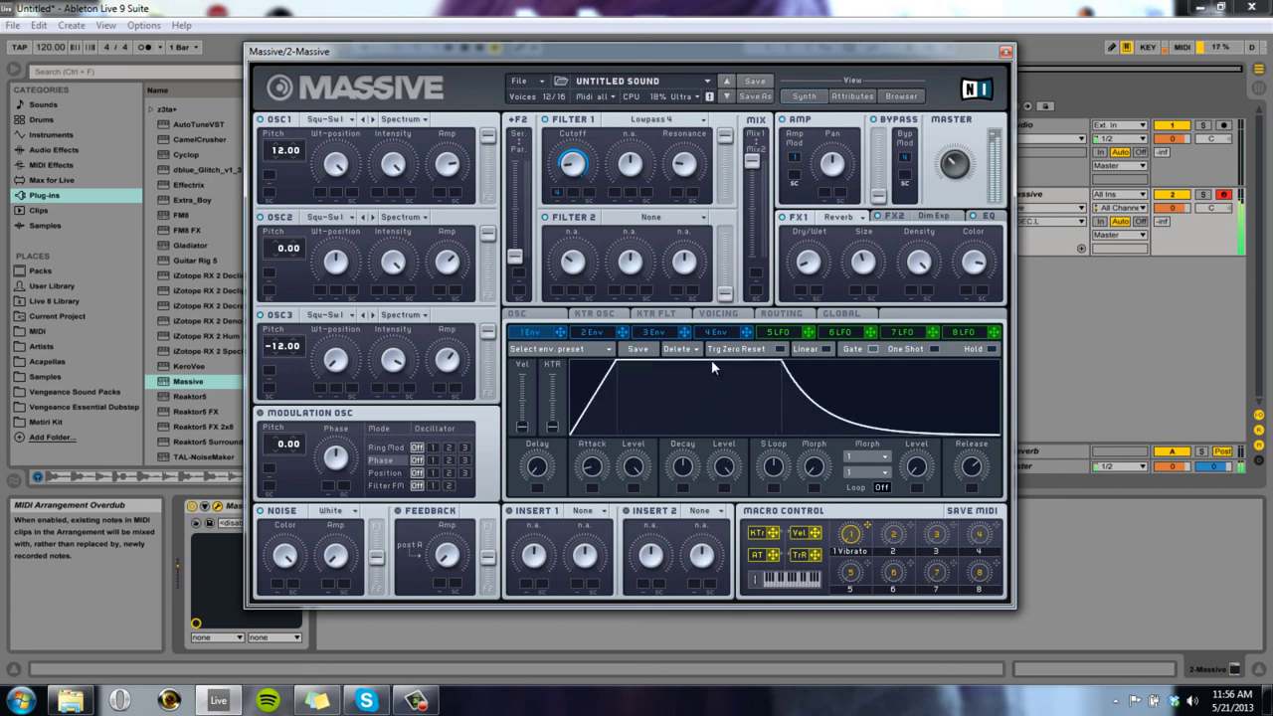
{"action": "left_click_drag", "start_coordinate": [725, 461], "coordinate": [729, 490]}
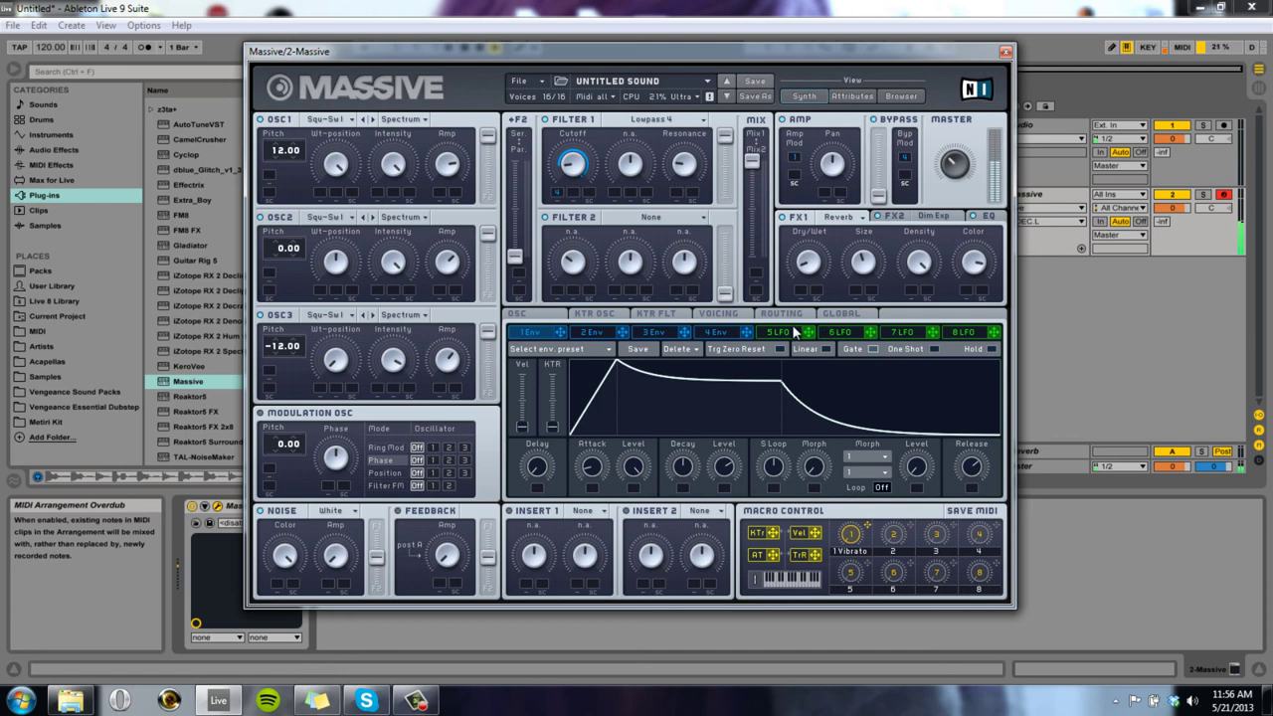
Compare envelope 4 with envelope 1, and try a long attack and full decay level on envelope 1.
{"action": "left_click", "coordinate": [713, 336]}
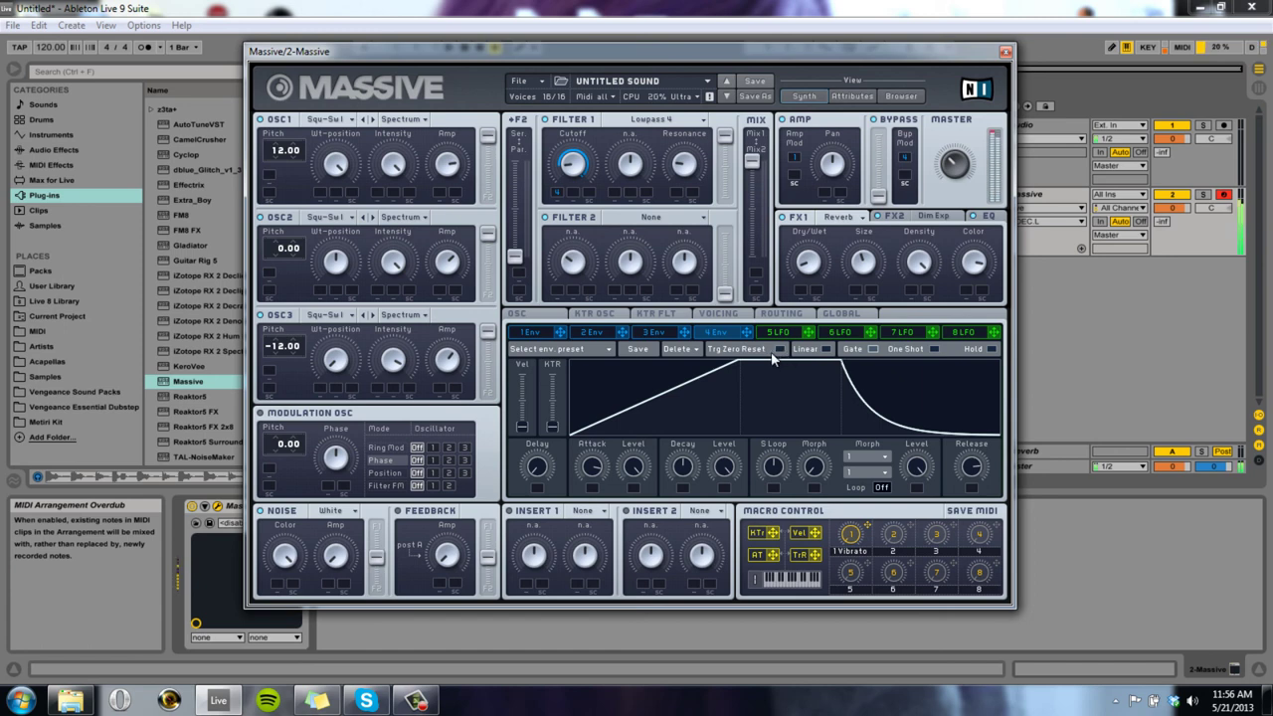
{"action": "left_click", "coordinate": [530, 334]}
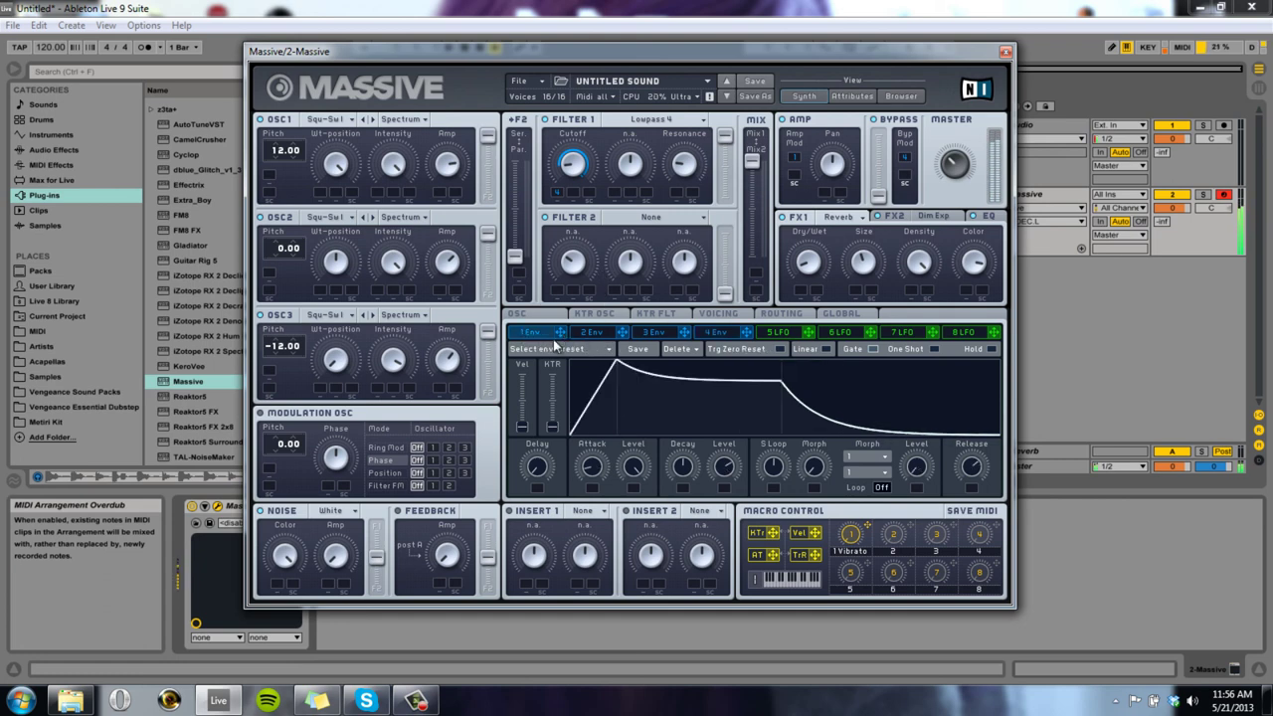
{"action": "left_click", "coordinate": [780, 350]}
{"action": "left_click_drag", "start_coordinate": [618, 364], "coordinate": [815, 343]}
{"action": "left_click_drag", "start_coordinate": [742, 380], "coordinate": [691, 382]}
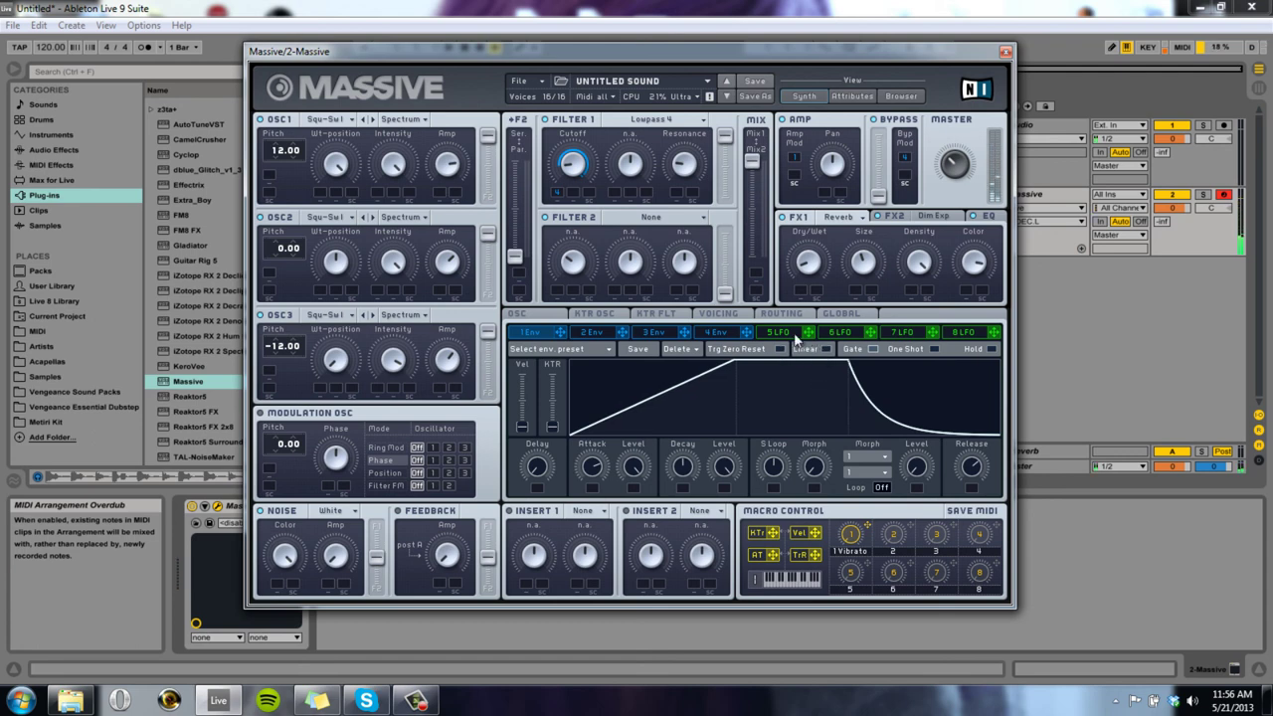
Shorten envelope 1's attack, lower its decay level slightly and lengthen its release.
{"action": "left_click_drag", "start_coordinate": [600, 471], "coordinate": [601, 479]}
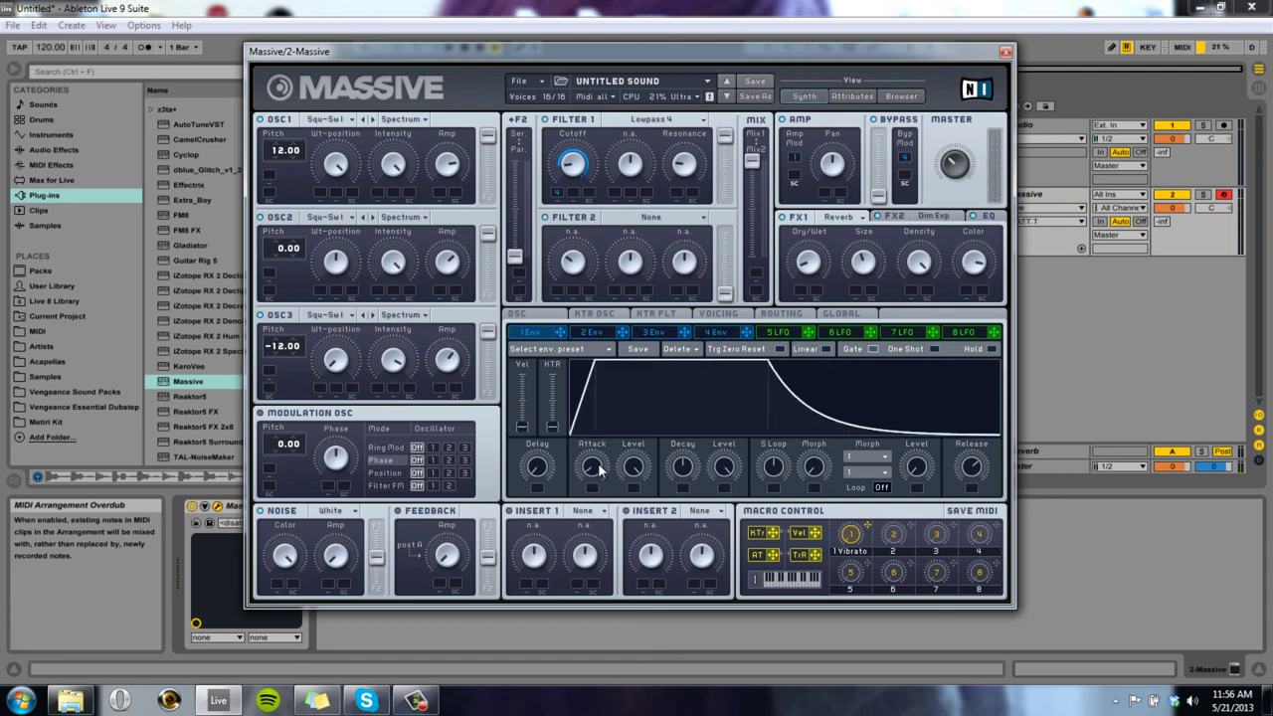
{"action": "left_click_drag", "start_coordinate": [732, 467], "coordinate": [734, 474]}
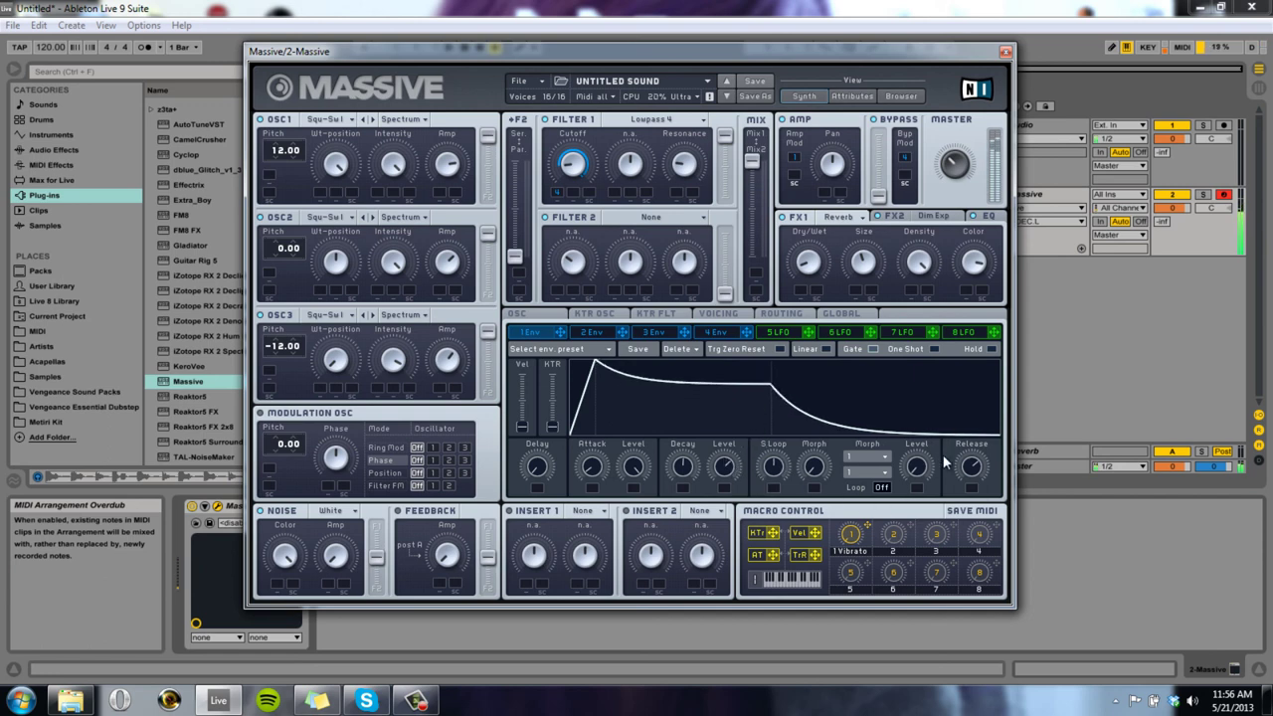
{"action": "left_click_drag", "start_coordinate": [963, 459], "coordinate": [964, 445]}
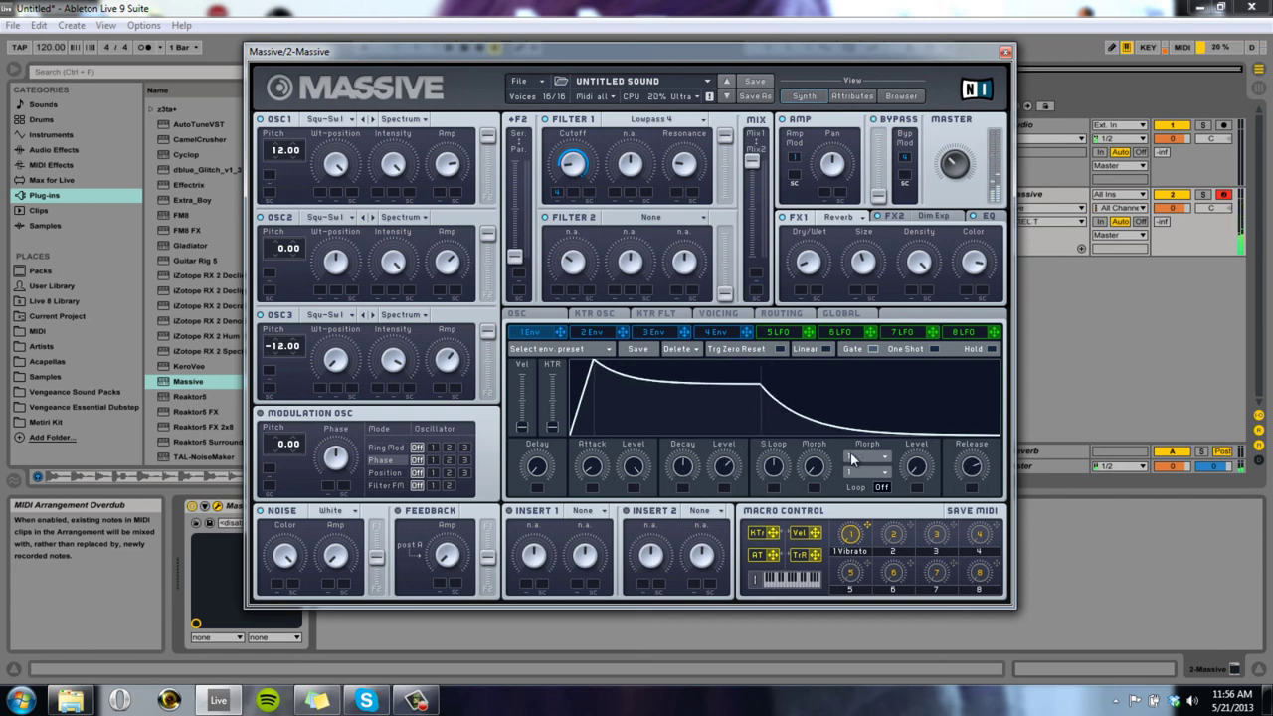
Lower Filter 1's cutoff, widen its envelope 4 modulation range, and fine-tune envelope 4's attack.
{"action": "left_click", "coordinate": [706, 332]}
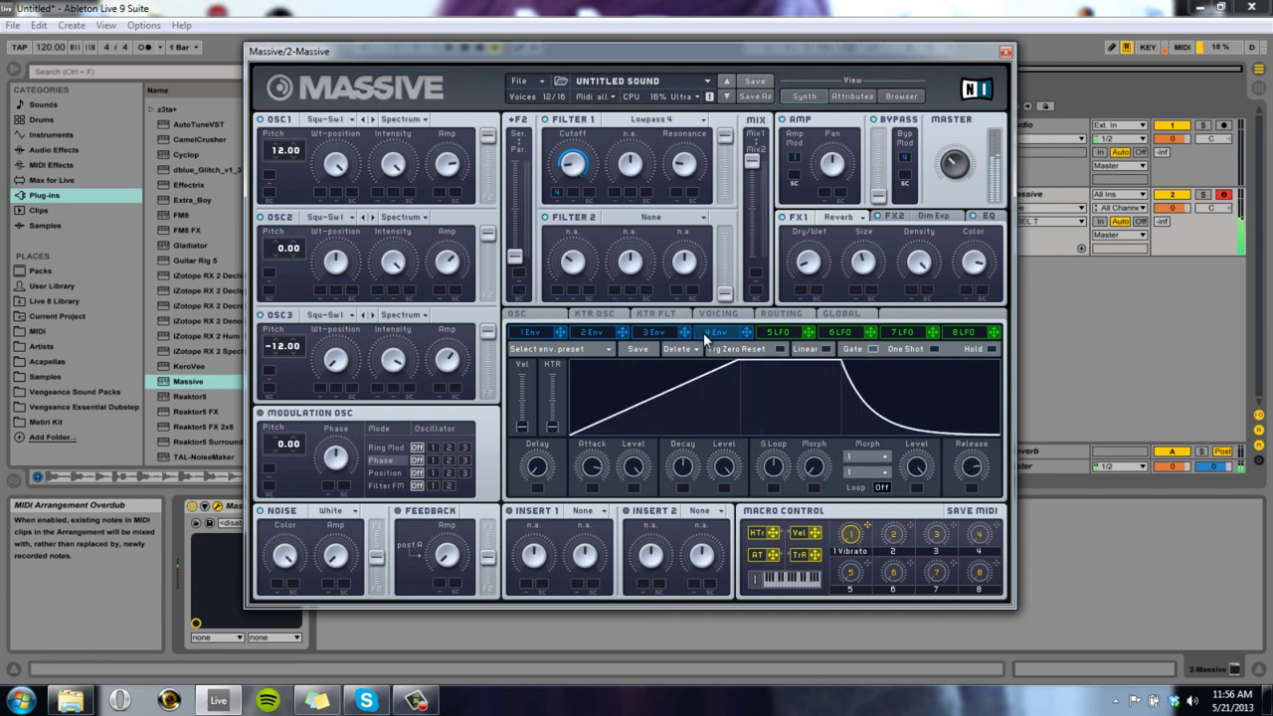
{"action": "left_click", "coordinate": [564, 179]}
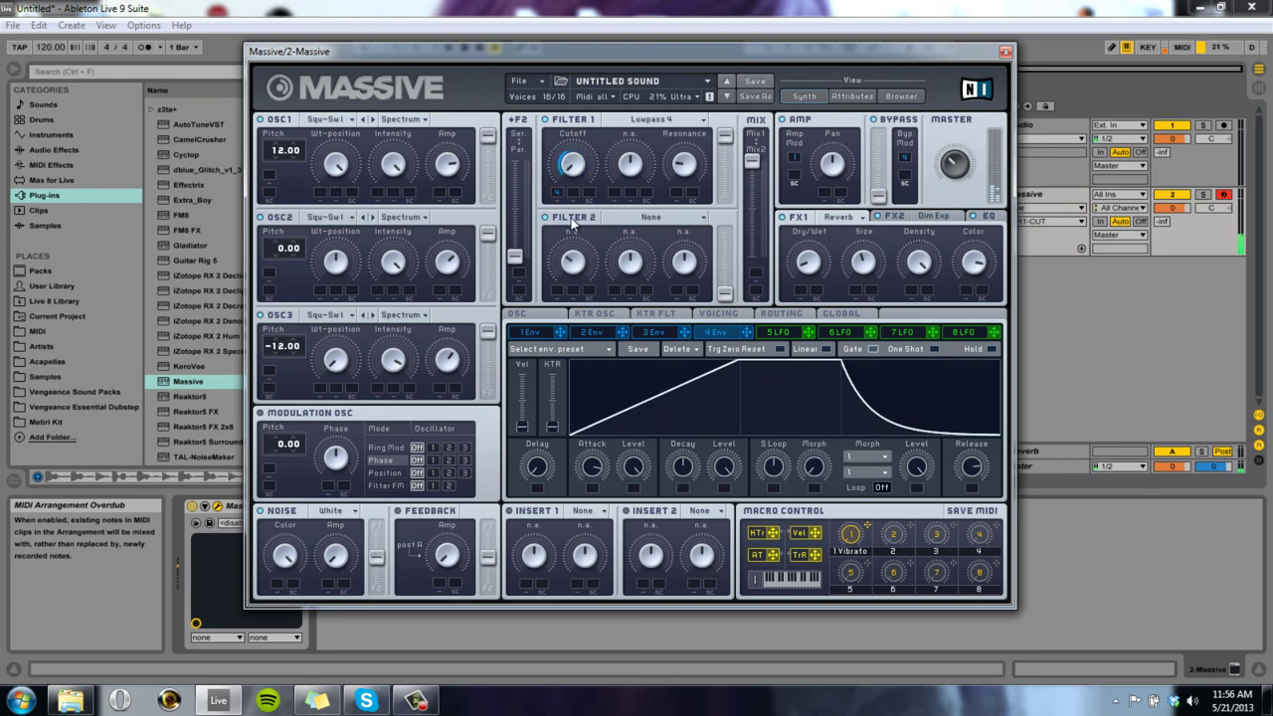
{"action": "left_click_drag", "start_coordinate": [557, 179], "coordinate": [552, 155]}
{"action": "left_click_drag", "start_coordinate": [648, 392], "coordinate": [715, 367]}
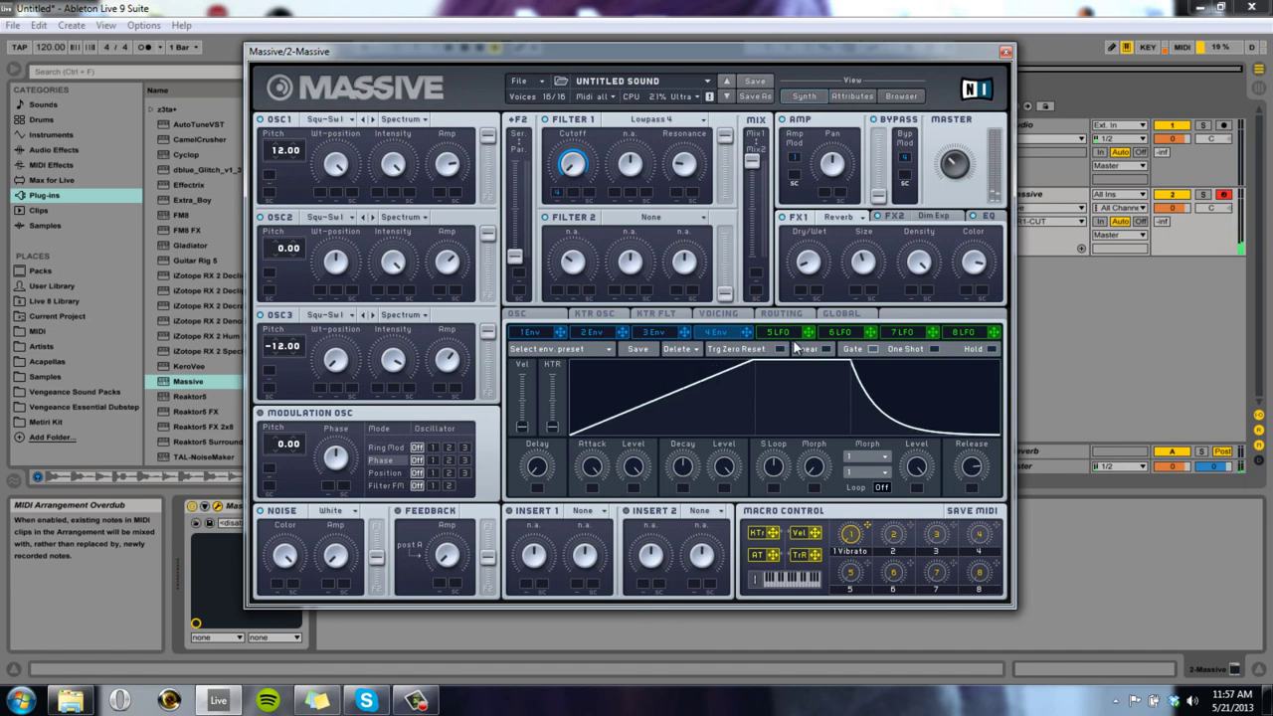
{"action": "left_click_drag", "start_coordinate": [722, 386], "coordinate": [690, 379]}
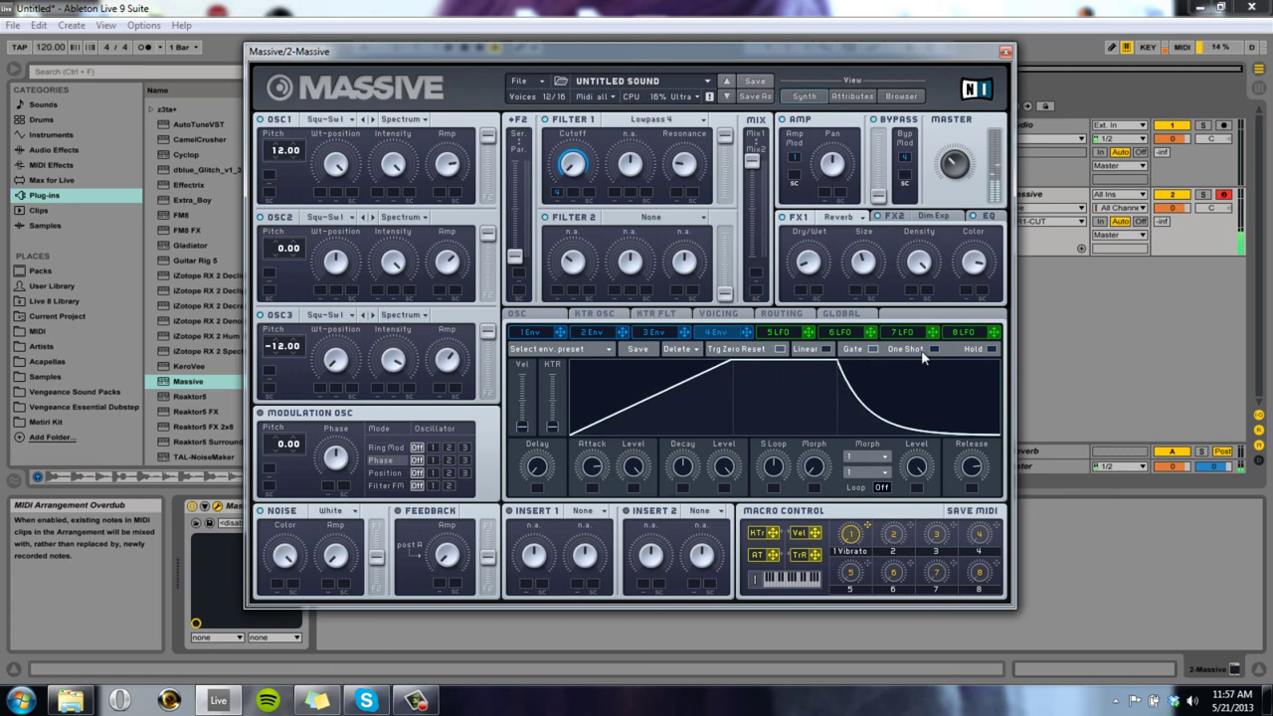
Look through the factory envelope presets without loading one, and start a new empty sound.
{"action": "left_click", "coordinate": [547, 349]}
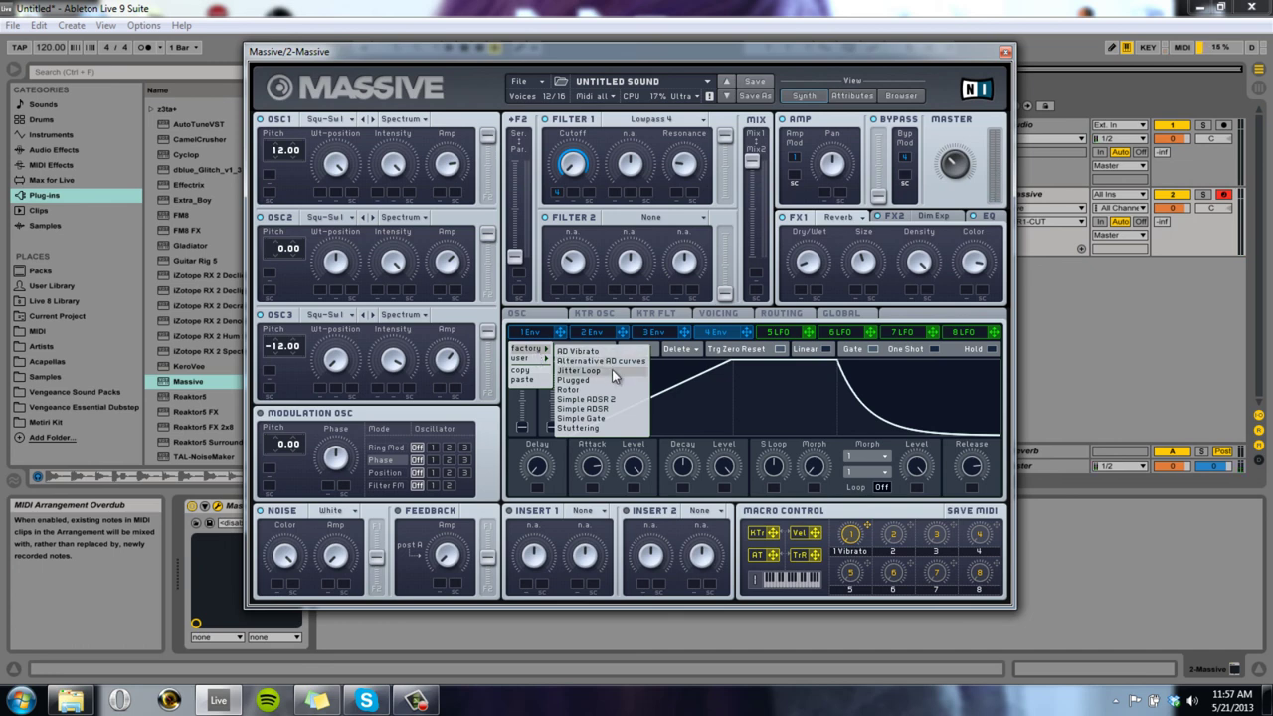
{"action": "left_click", "coordinate": [1012, 403]}
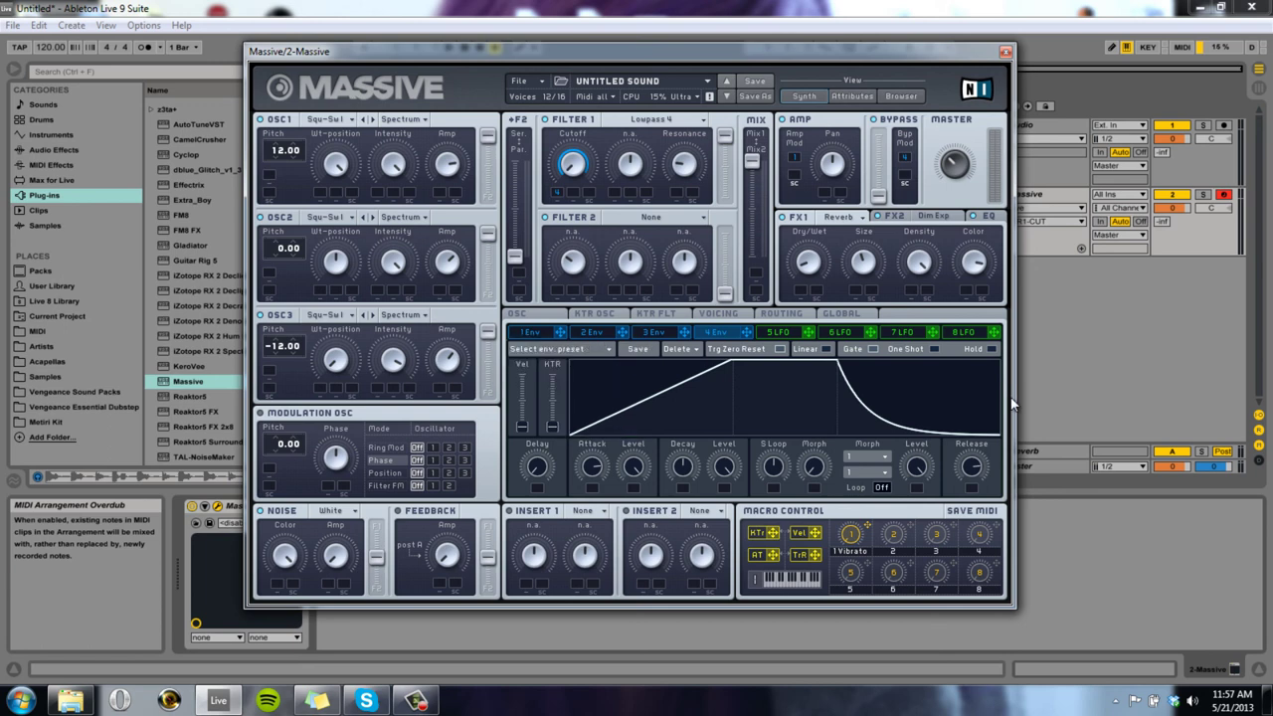
{"action": "left_click", "coordinate": [530, 80]}
{"action": "left_click", "coordinate": [532, 83]}
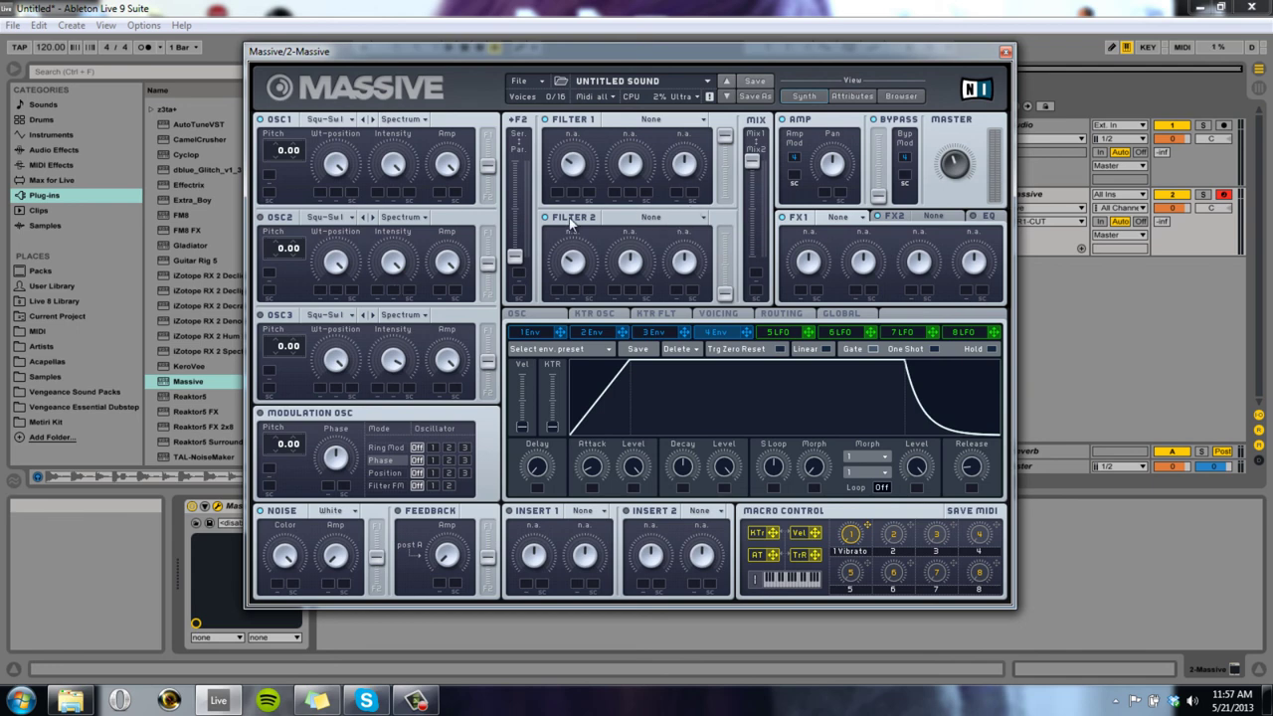
Show the voicing and unisono spread settings, and look through Filter 1's filter types without choosing one.
{"action": "left_click", "coordinate": [717, 315]}
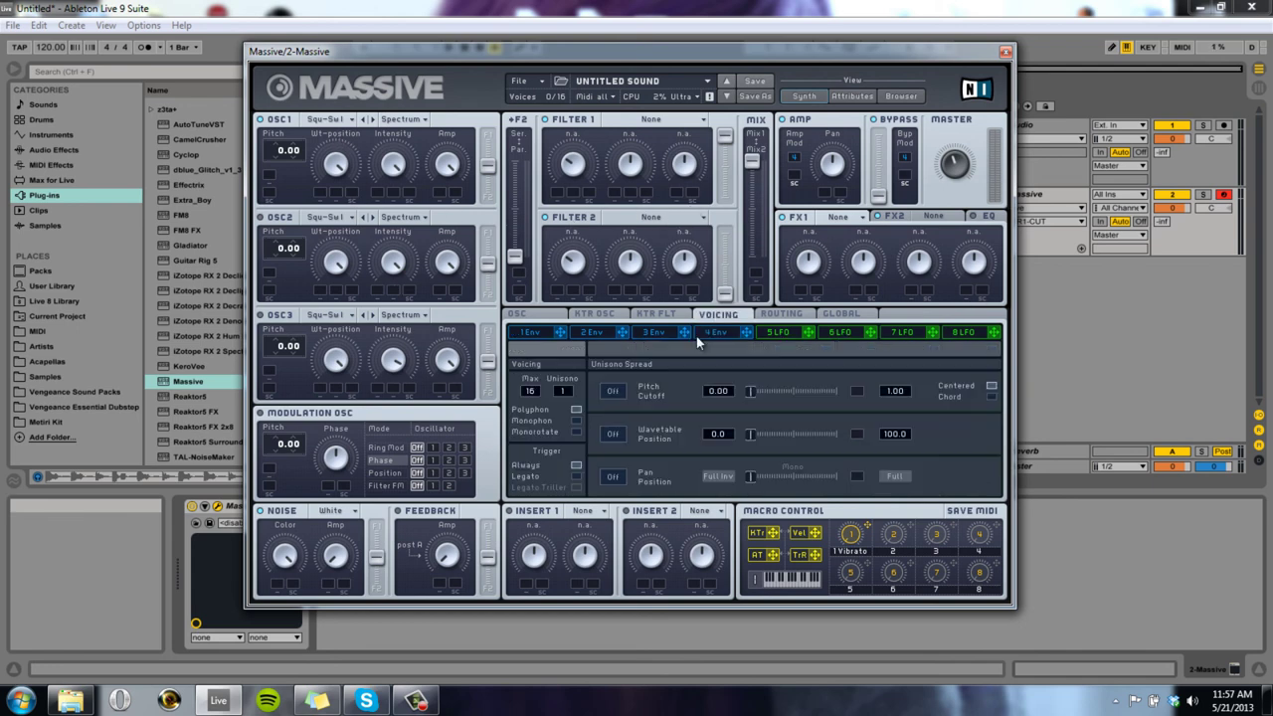
{"action": "left_click", "coordinate": [691, 120]}
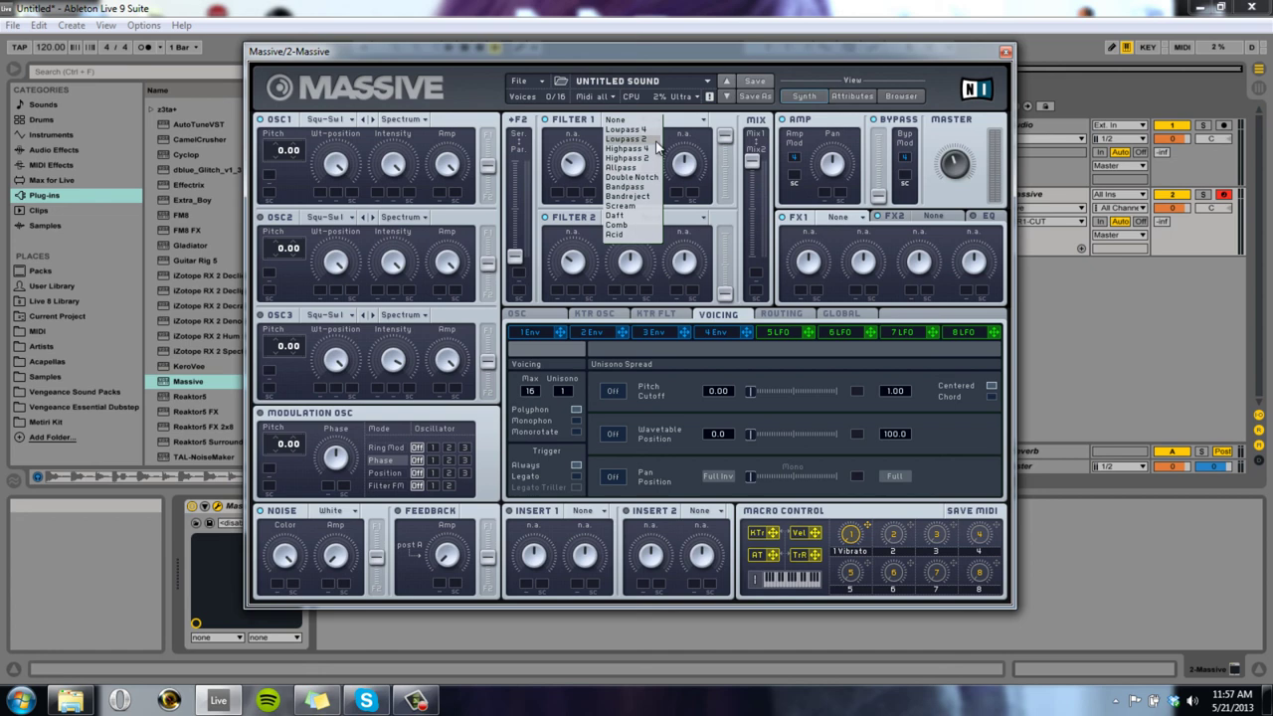
{"action": "left_click", "coordinate": [862, 64]}
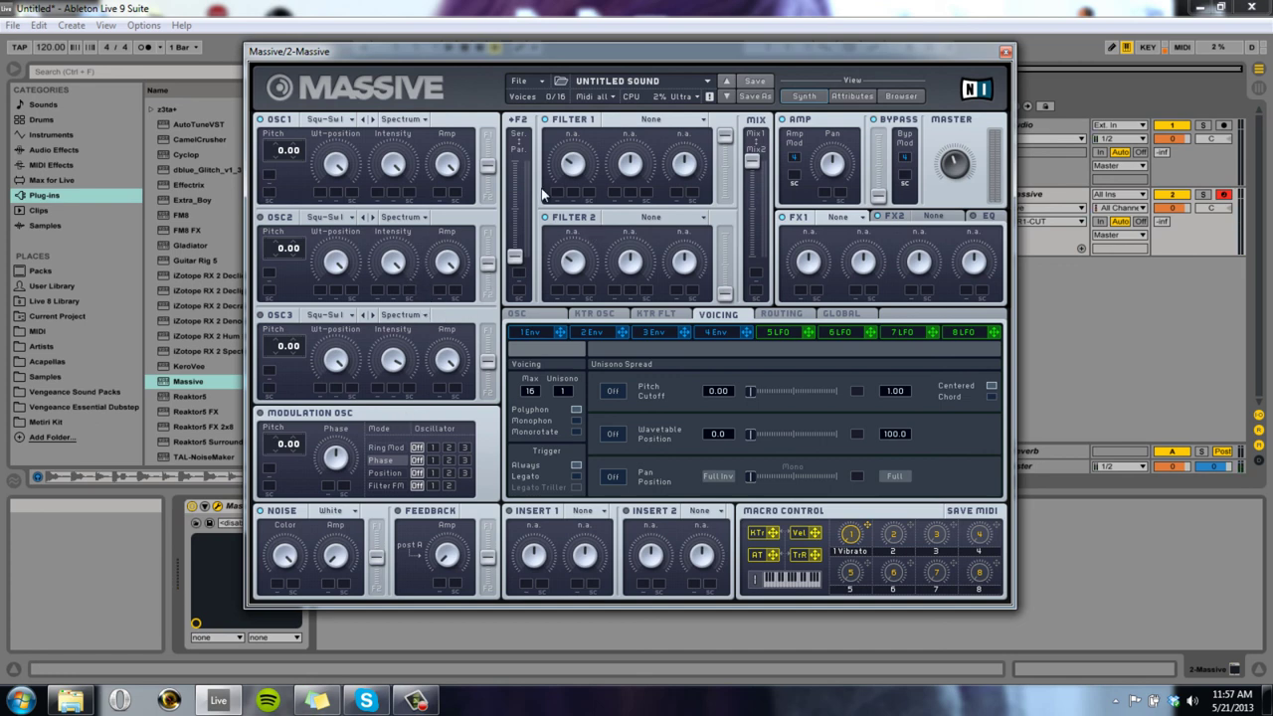
Route oscillator 1's output fully to Filter 1.
{"action": "left_click_drag", "start_coordinate": [488, 167], "coordinate": [488, 176]}
{"action": "left_click_drag", "start_coordinate": [460, 133], "coordinate": [428, 58]}
{"action": "left_click", "coordinate": [416, 699]}
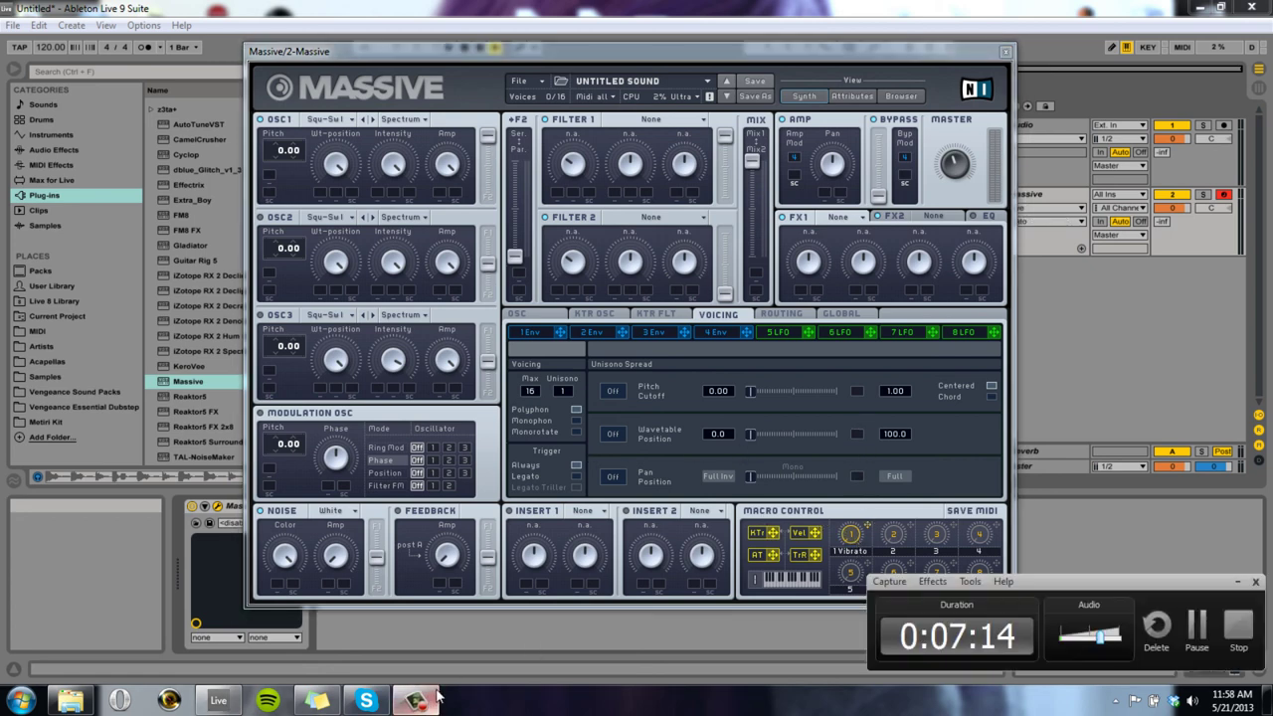